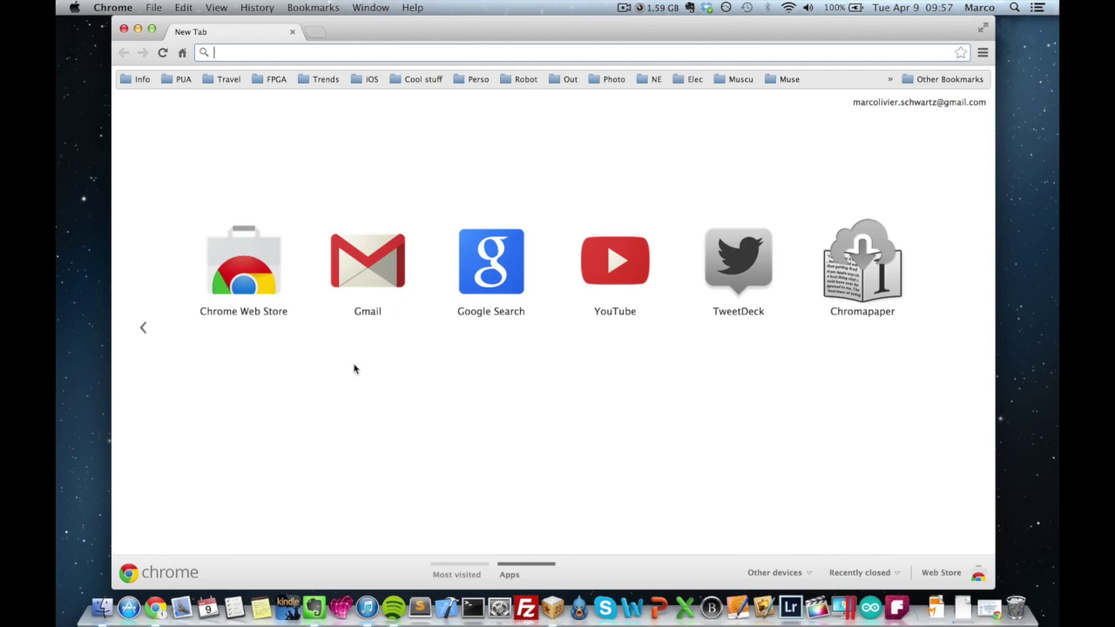
Search the web for 'eagle' and open the CadSoft EAGLE website
{"action": "type", "text": "eagle"}
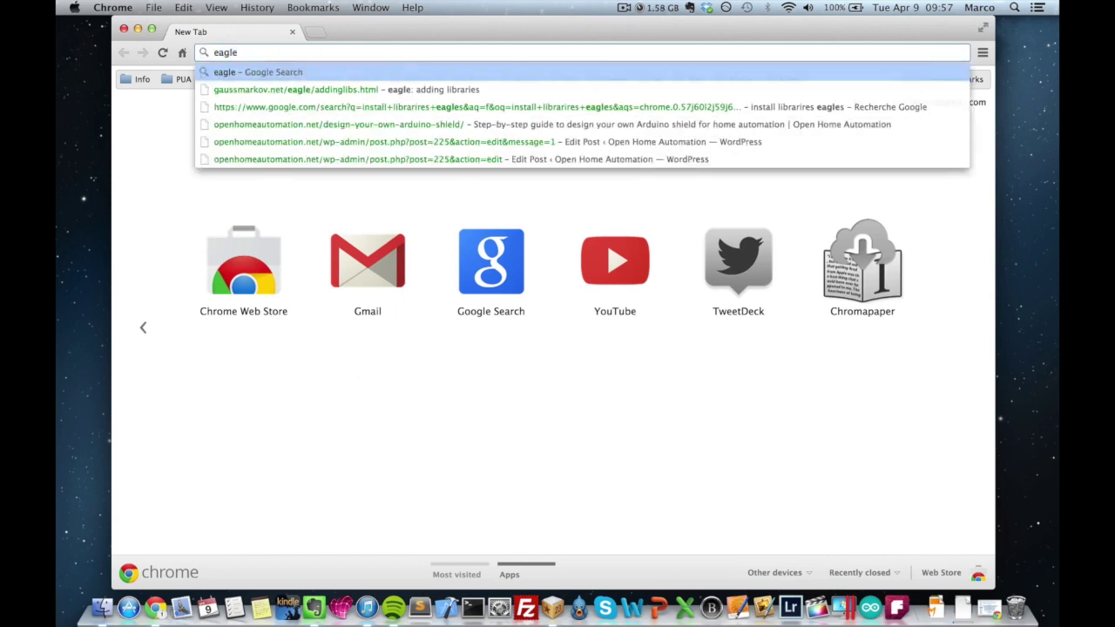
{"action": "key", "text": "Return"}
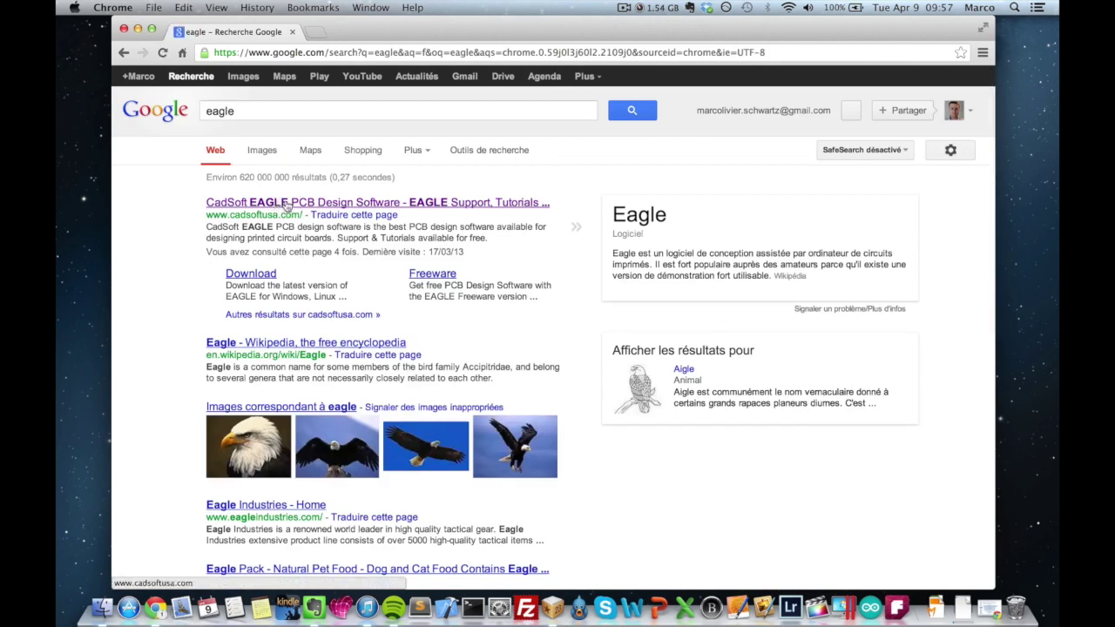
{"action": "left_click", "coordinate": [286, 207]}
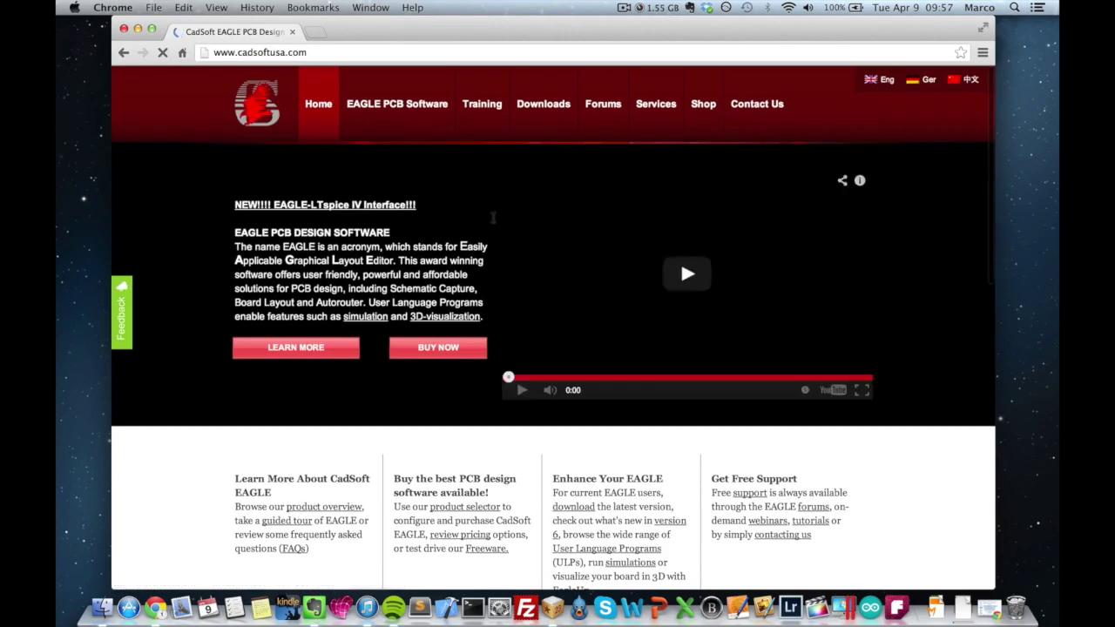
Go to the Download EAGLE page, read the Mac installer section, then close Chrome
{"action": "scroll", "coordinate": [488, 386], "scroll_direction": "down", "scroll_amount": 1}
{"action": "scroll", "coordinate": [487, 386], "scroll_direction": "up", "scroll_amount": 1}
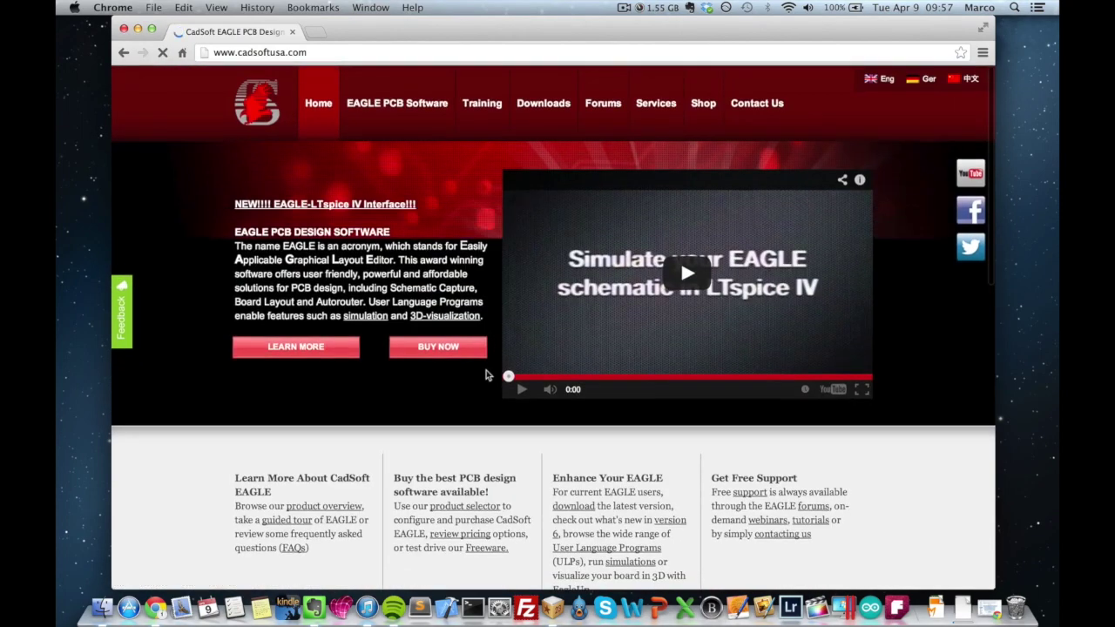
{"action": "mouse_move", "coordinate": [555, 104]}
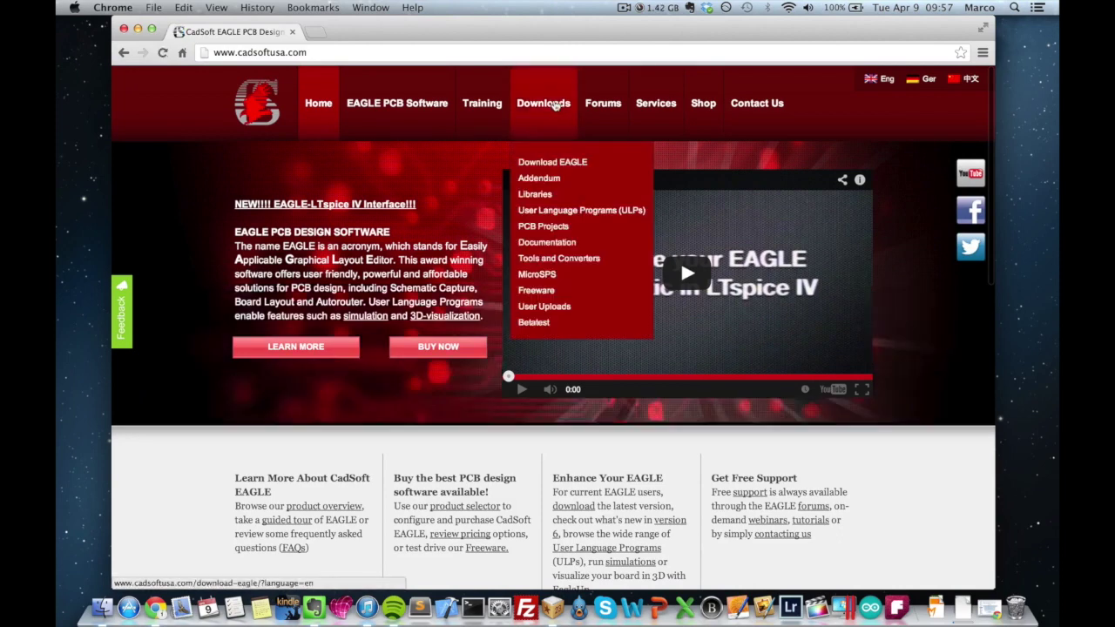
{"action": "left_click", "coordinate": [558, 164]}
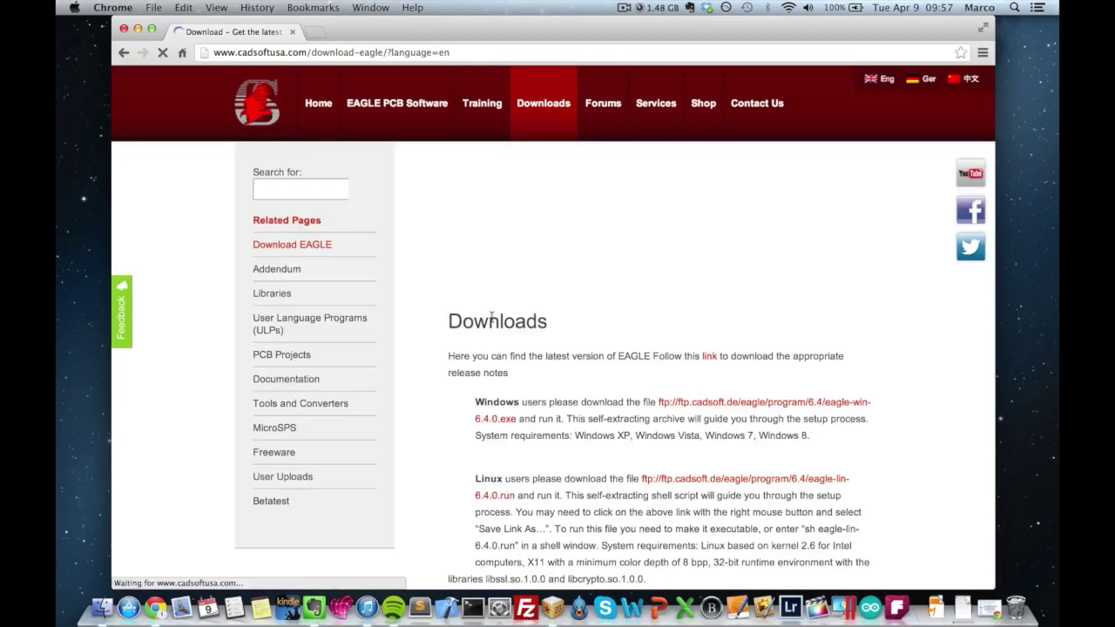
{"action": "scroll", "coordinate": [493, 318], "scroll_direction": "down", "scroll_amount": 2}
{"action": "scroll", "coordinate": [581, 437], "scroll_direction": "down", "scroll_amount": 4}
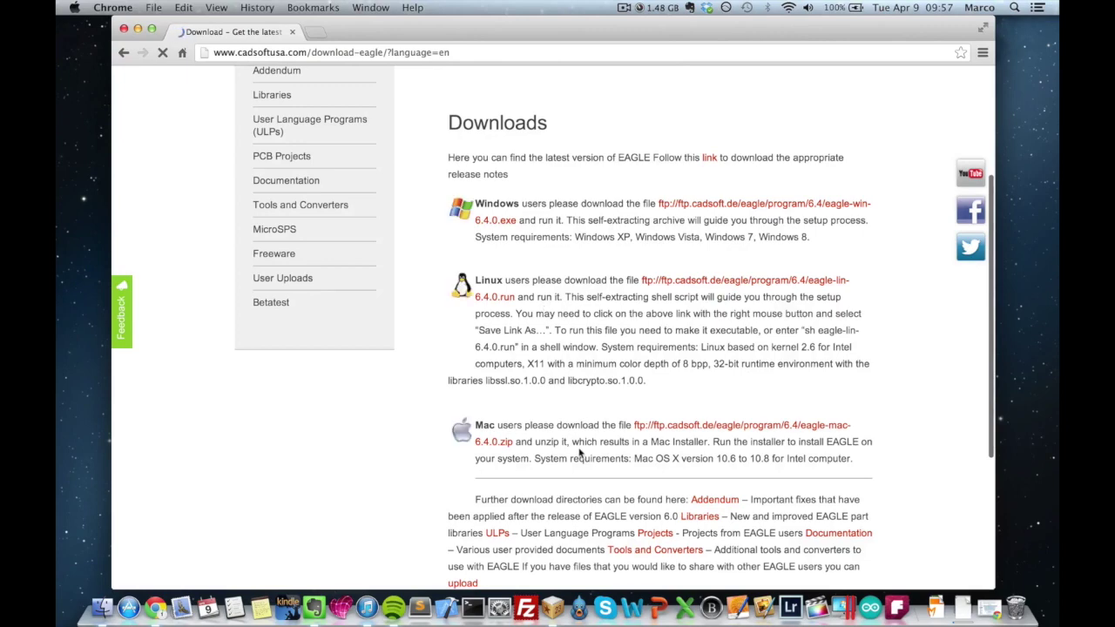
{"action": "scroll", "coordinate": [578, 453], "scroll_direction": "down", "scroll_amount": 3}
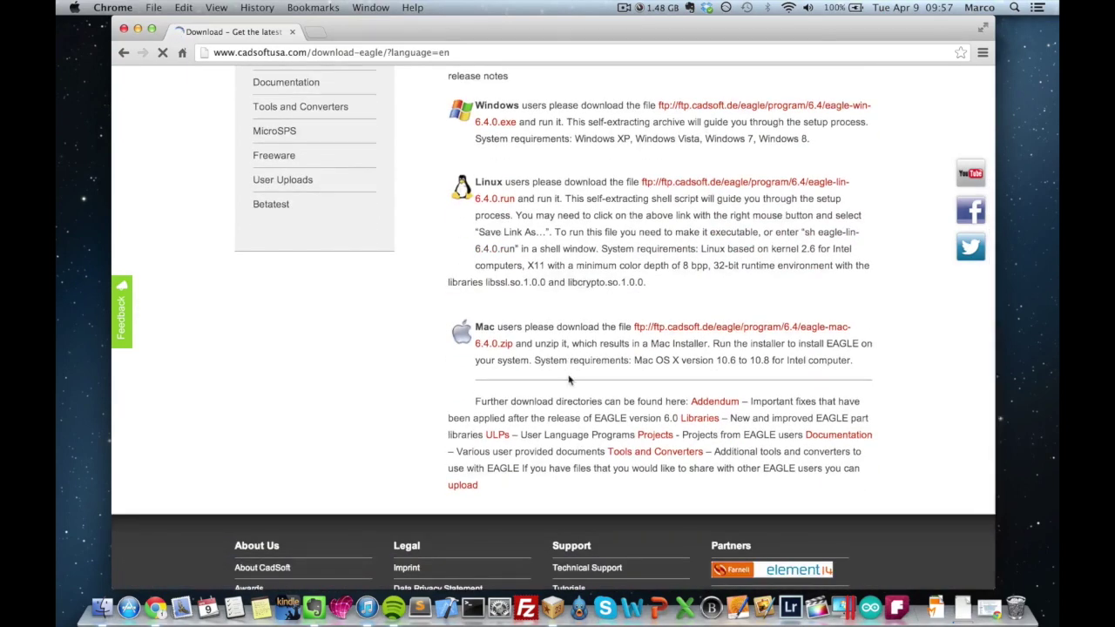
{"action": "scroll", "coordinate": [569, 377], "scroll_direction": "up", "scroll_amount": 5}
{"action": "scroll", "coordinate": [569, 376], "scroll_direction": "up", "scroll_amount": 4}
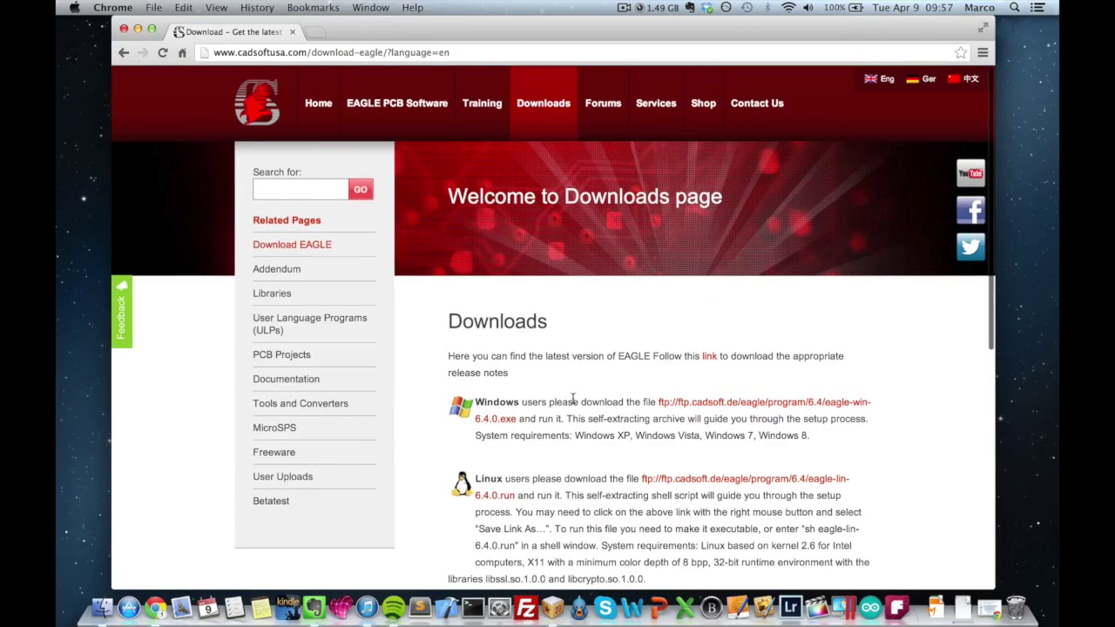
{"action": "scroll", "coordinate": [573, 398], "scroll_direction": "down", "scroll_amount": 4}
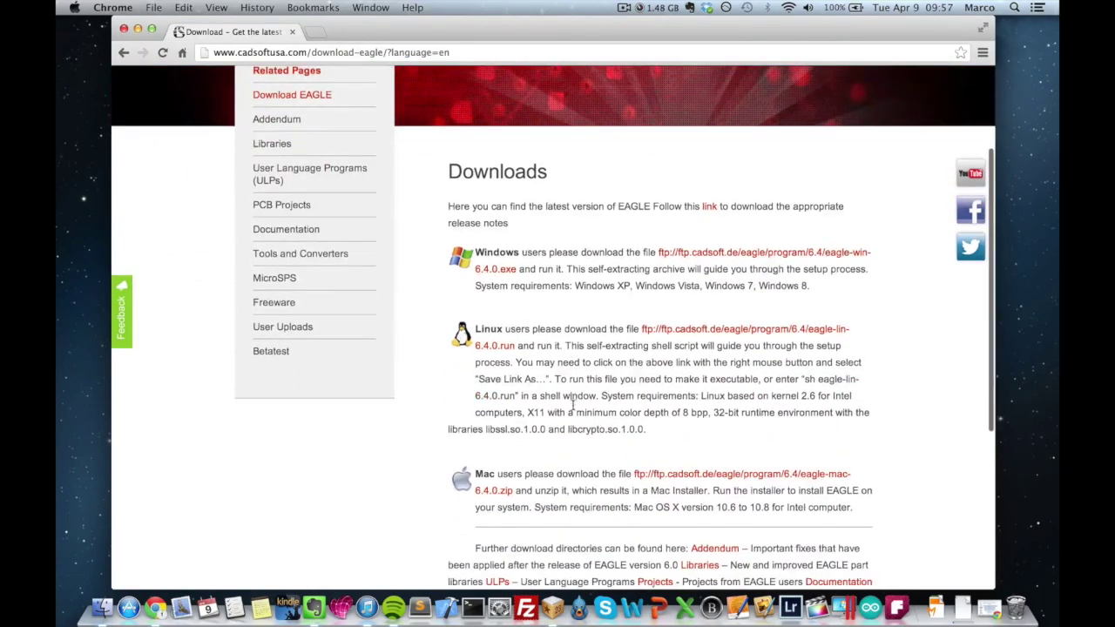
{"action": "scroll", "coordinate": [572, 419], "scroll_direction": "down", "scroll_amount": 2}
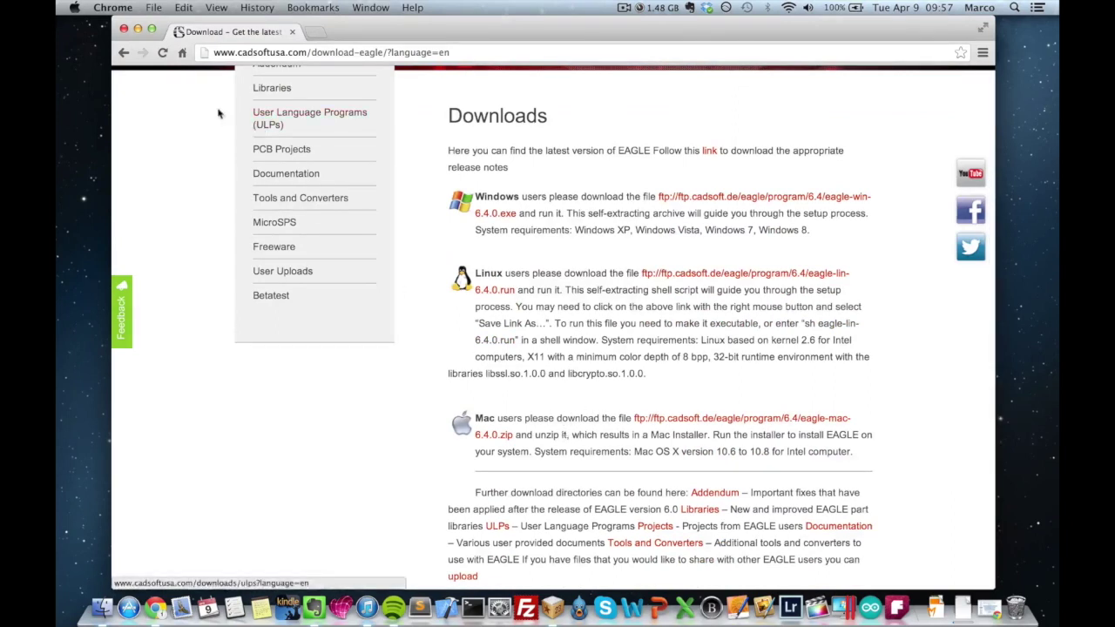
{"action": "left_click", "coordinate": [124, 29]}
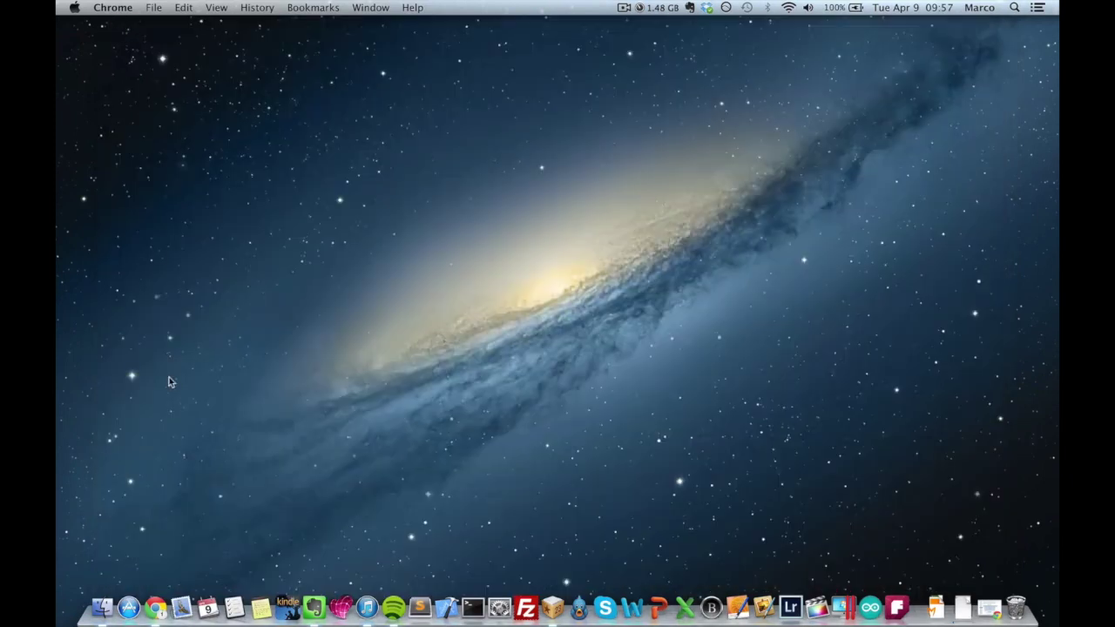
Open the EAGLE-6.4.0 folder under Applications in a new Finder window
{"action": "left_click", "coordinate": [102, 607]}
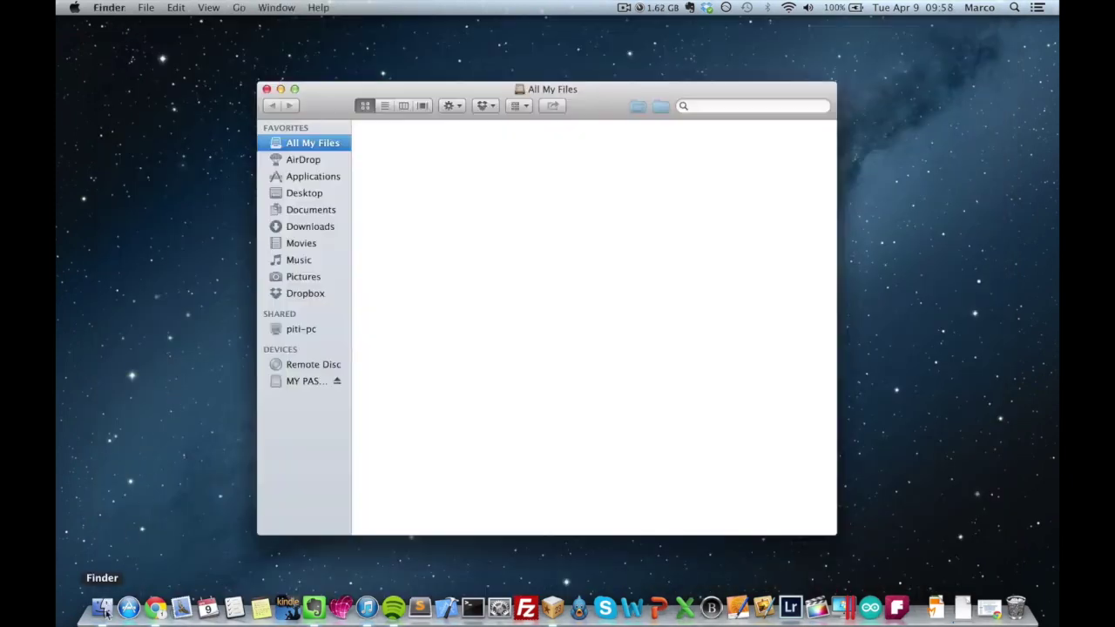
{"action": "left_click", "coordinate": [314, 177]}
{"action": "scroll", "coordinate": [439, 276], "scroll_direction": "down", "scroll_amount": 5}
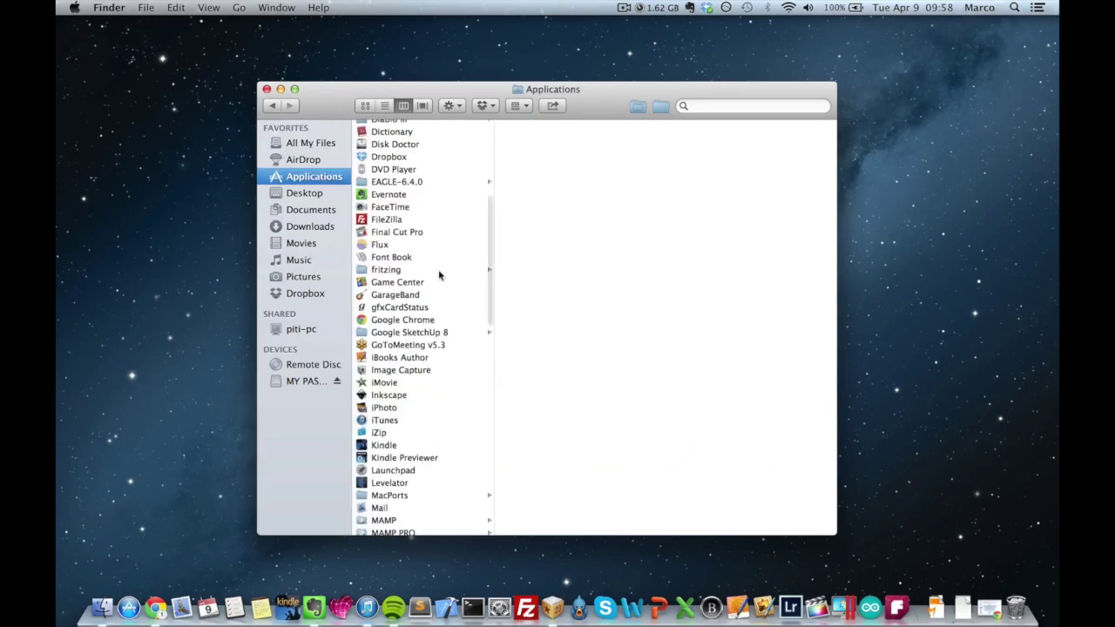
{"action": "left_click", "coordinate": [431, 170]}
{"action": "left_click", "coordinate": [434, 183]}
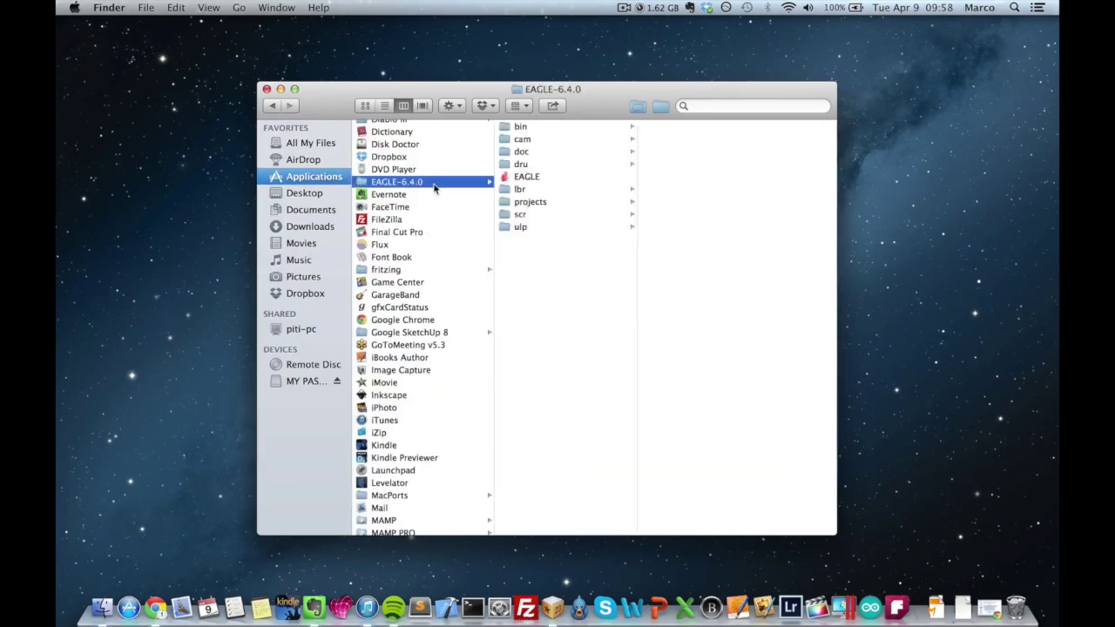
Launch EAGLE, close Finder, and close the Arduino Mega example board and schematic
{"action": "double_click", "coordinate": [523, 178]}
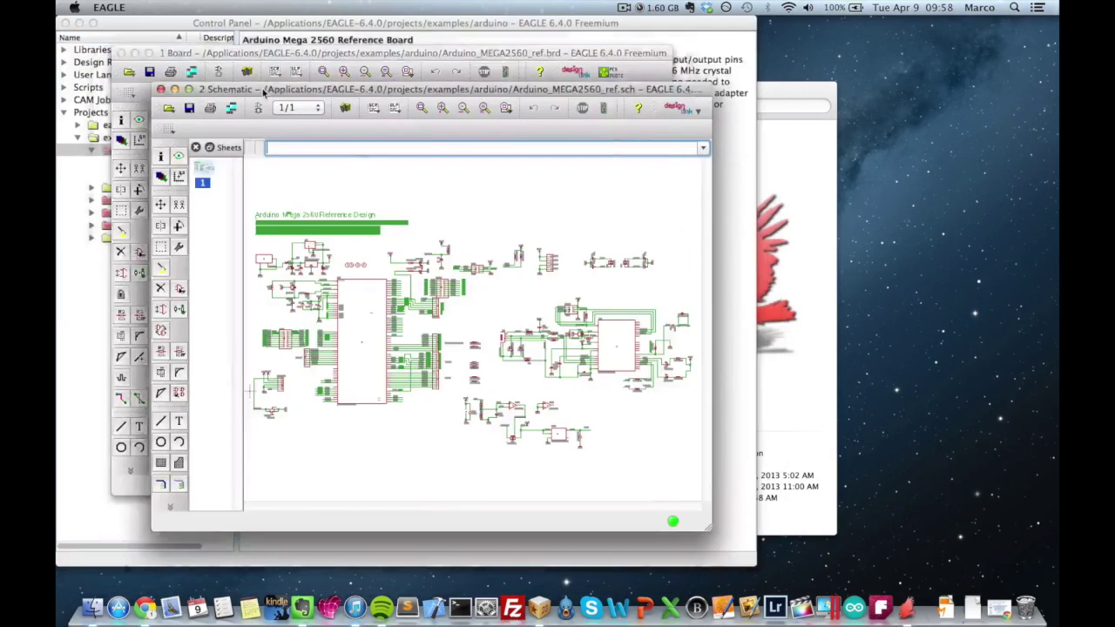
{"action": "left_click_drag", "start_coordinate": [423, 93], "coordinate": [474, 103]}
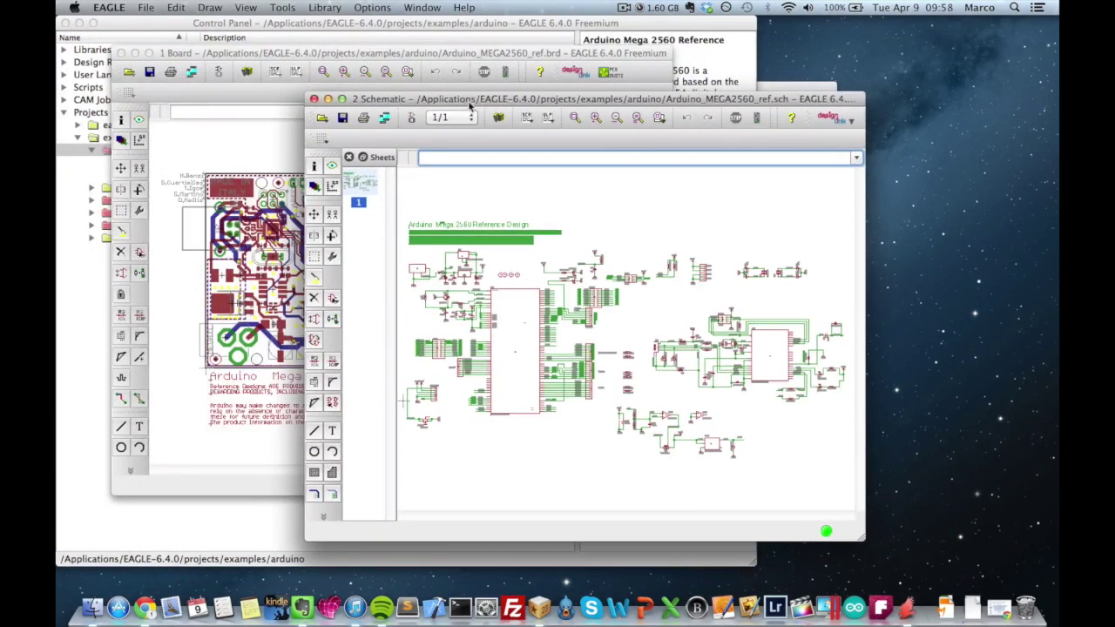
{"action": "left_click", "coordinate": [809, 90]}
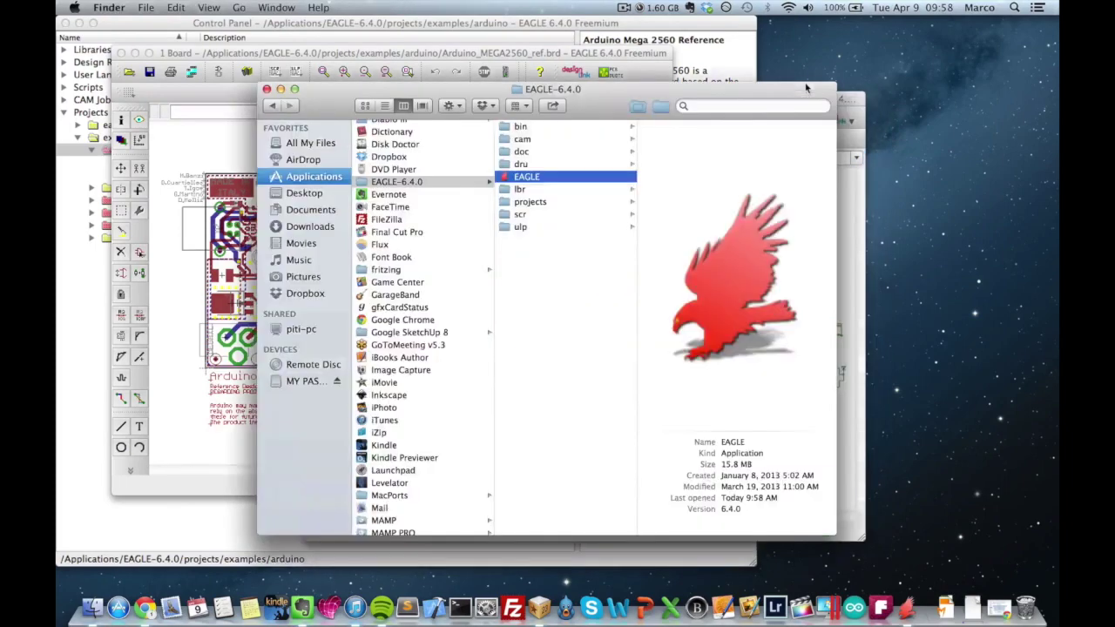
{"action": "left_click", "coordinate": [268, 89]}
{"action": "left_click_drag", "start_coordinate": [560, 101], "coordinate": [687, 108]}
{"action": "left_click", "coordinate": [370, 55]}
{"action": "left_click_drag", "start_coordinate": [369, 55], "coordinate": [400, 81]}
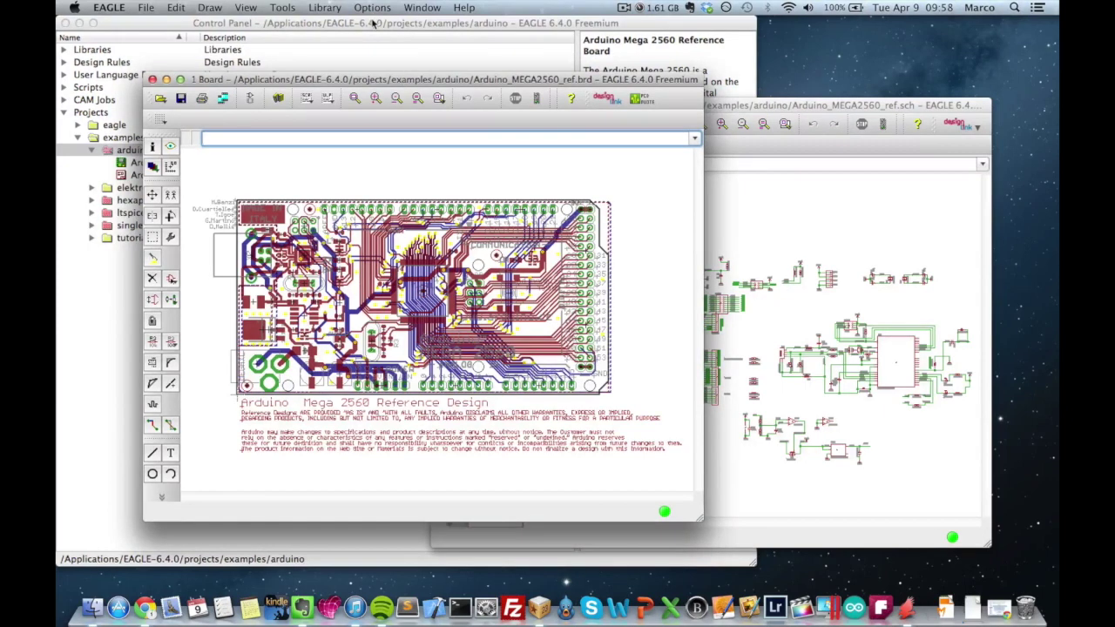
{"action": "left_click", "coordinate": [153, 79]}
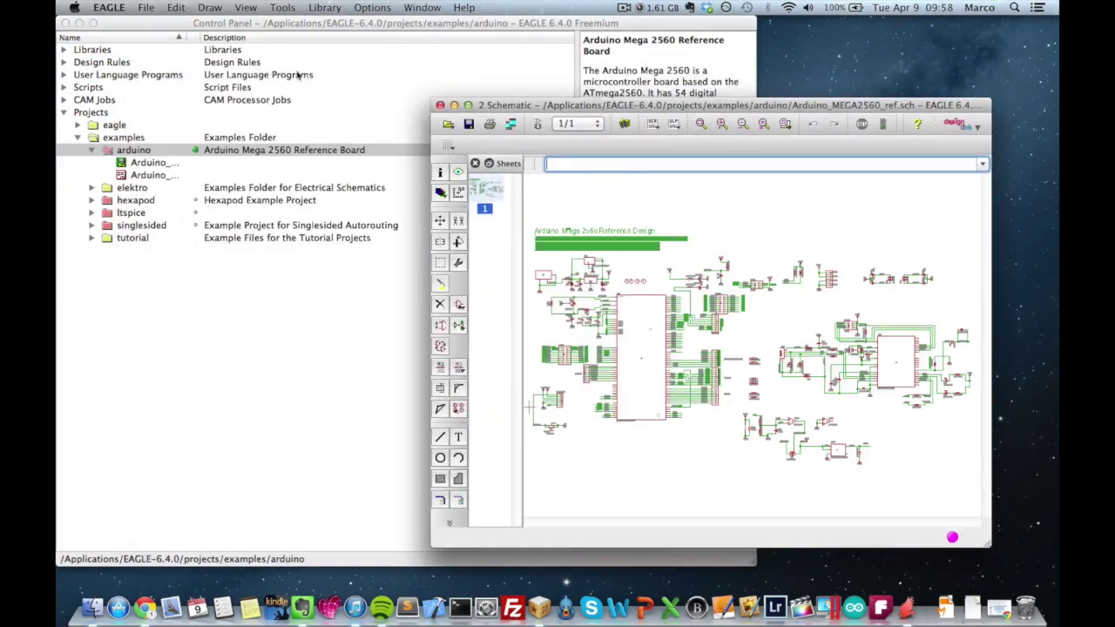
{"action": "left_click", "coordinate": [440, 106]}
Centre the Control Panel and expand then collapse its Projects and Libraries trees
{"action": "left_click_drag", "start_coordinate": [442, 26], "coordinate": [586, 44]}
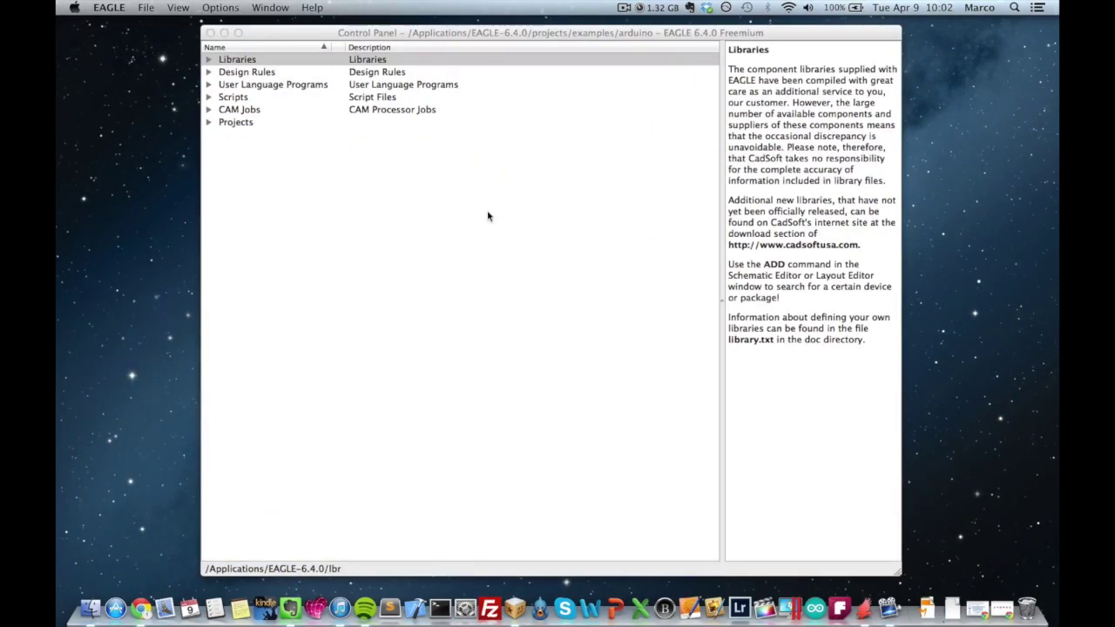
{"action": "left_click", "coordinate": [488, 215]}
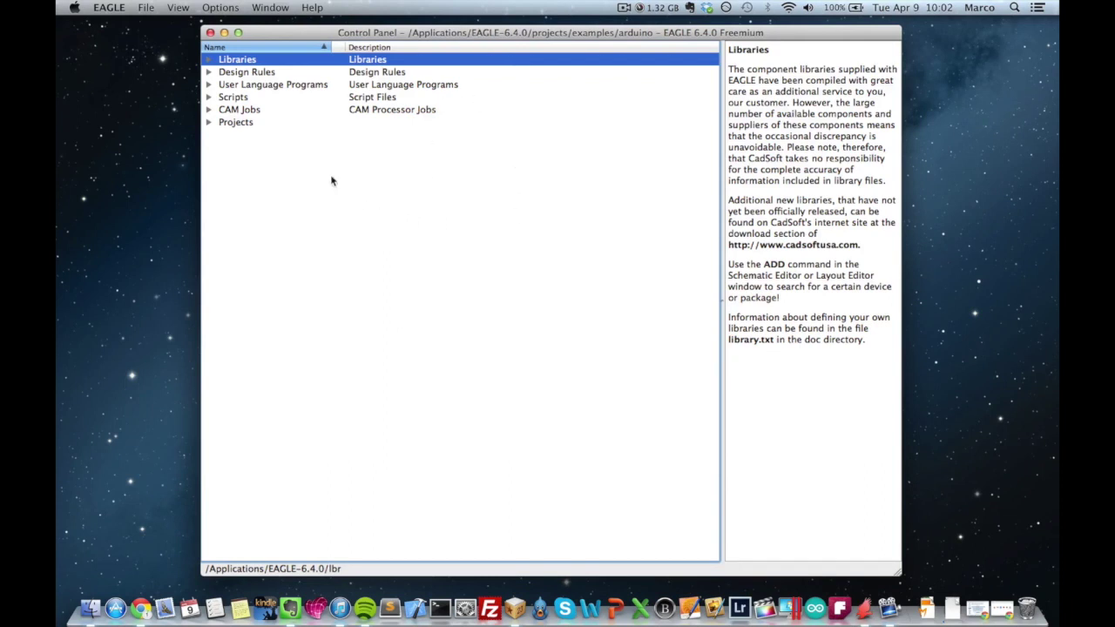
{"action": "left_click", "coordinate": [209, 123]}
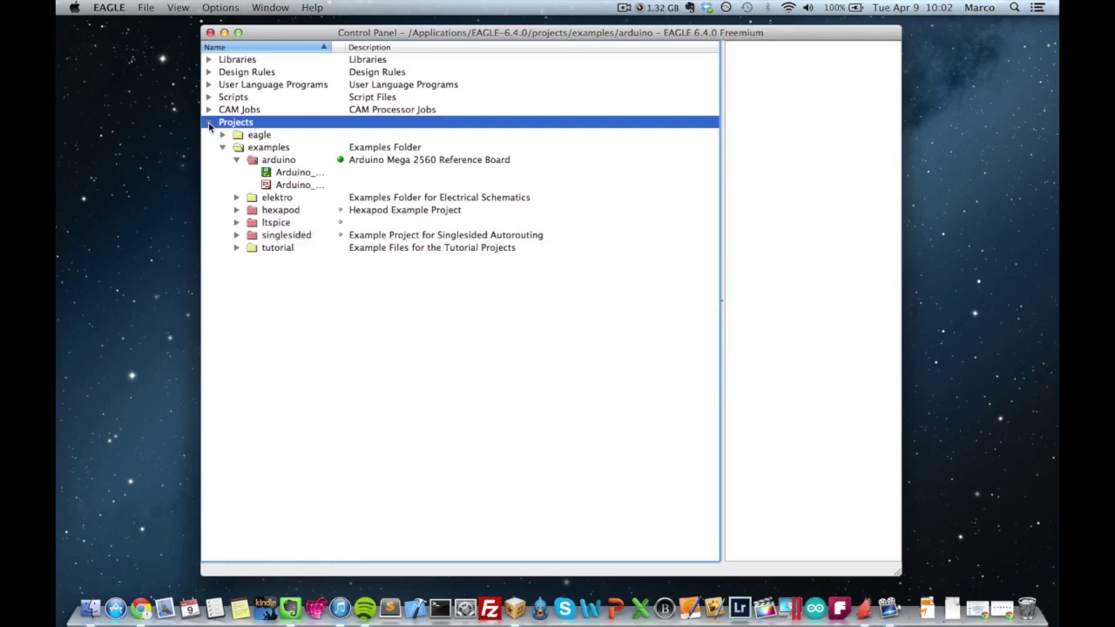
{"action": "left_click", "coordinate": [210, 123]}
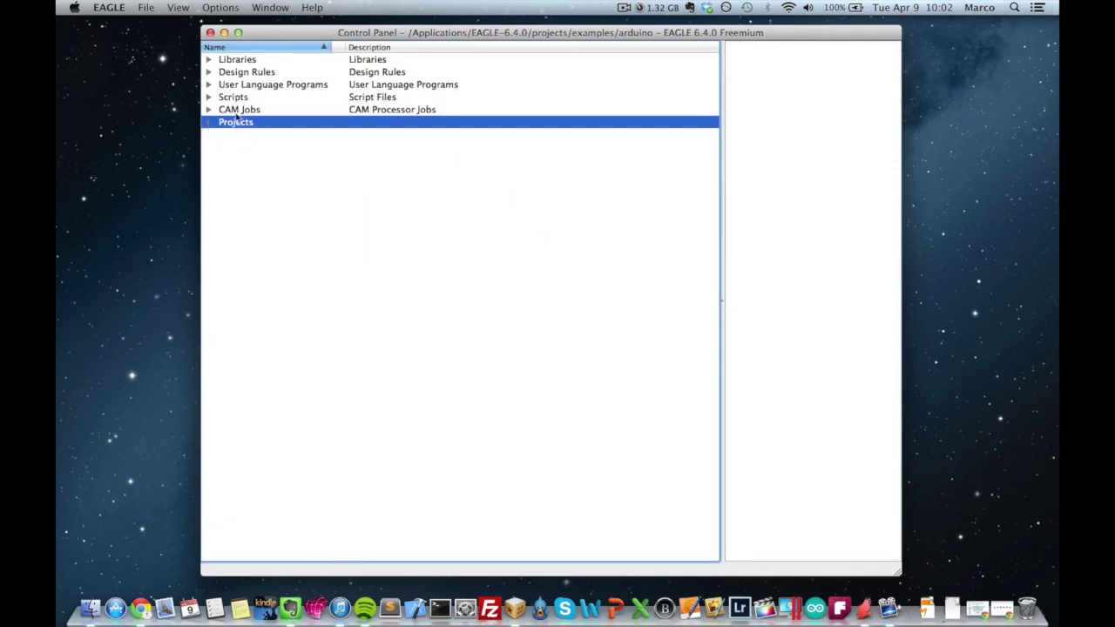
{"action": "left_click", "coordinate": [209, 60]}
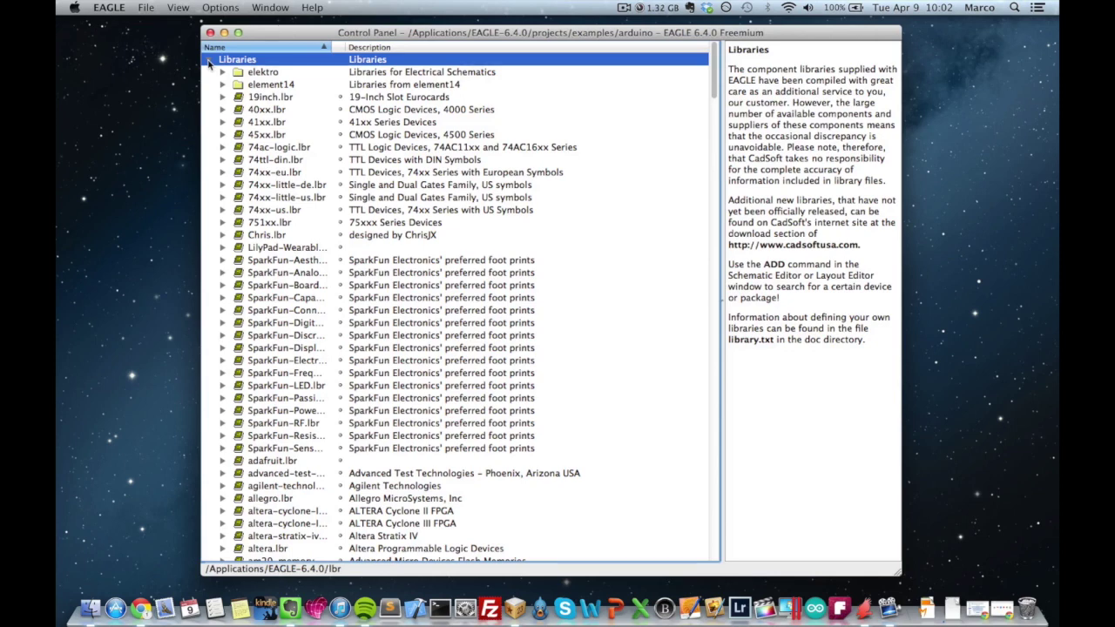
{"action": "left_click", "coordinate": [209, 59]}
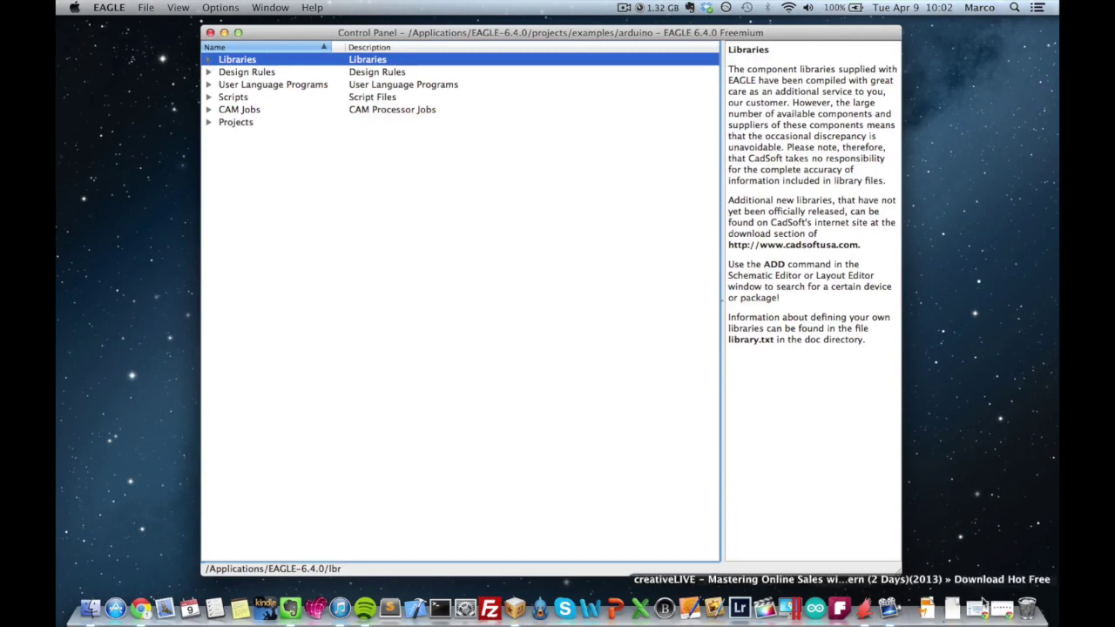
{"action": "left_click", "coordinate": [1000, 608]}
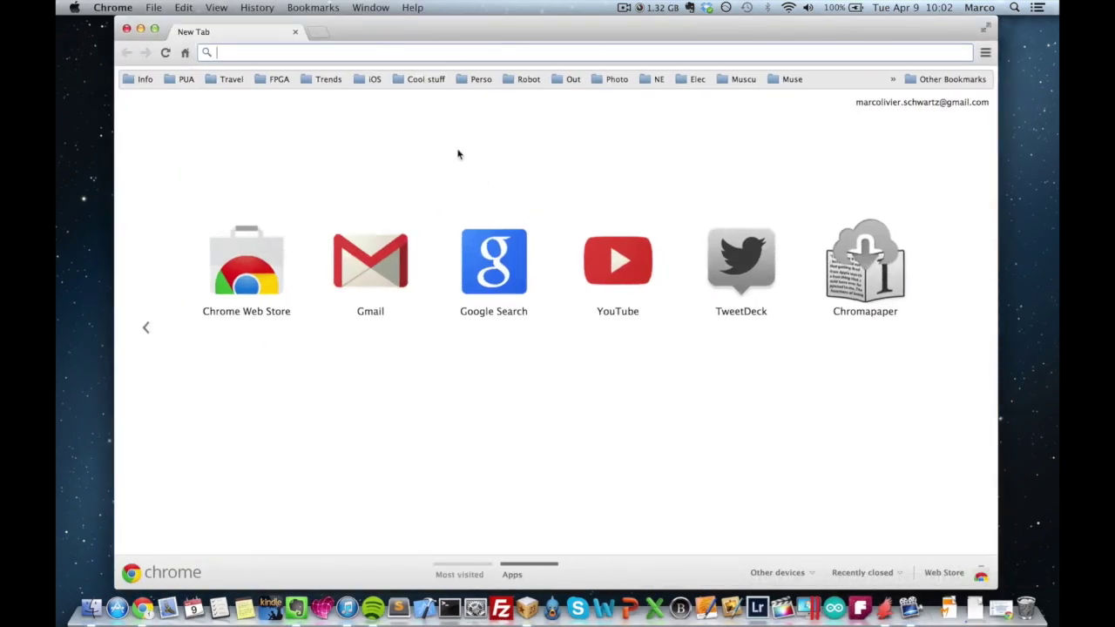
Search 'sparkfun eagle library' and open the sparkfun/SparkFun-Eagle-Libraries GitHub repository
{"action": "type", "text": "sp"}
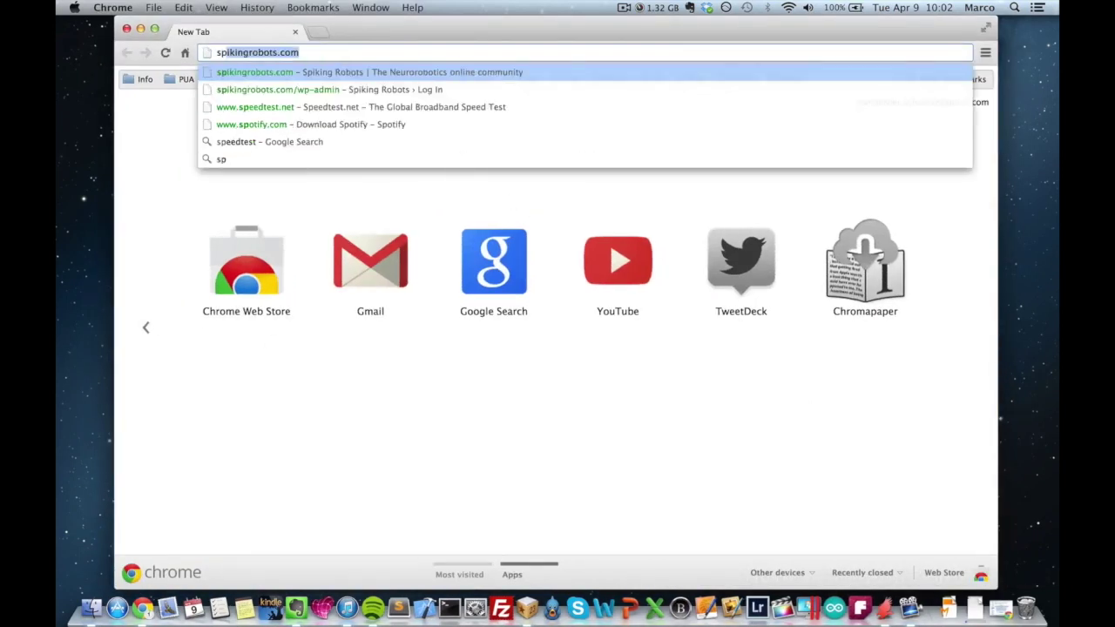
{"action": "type", "text": "ark"}
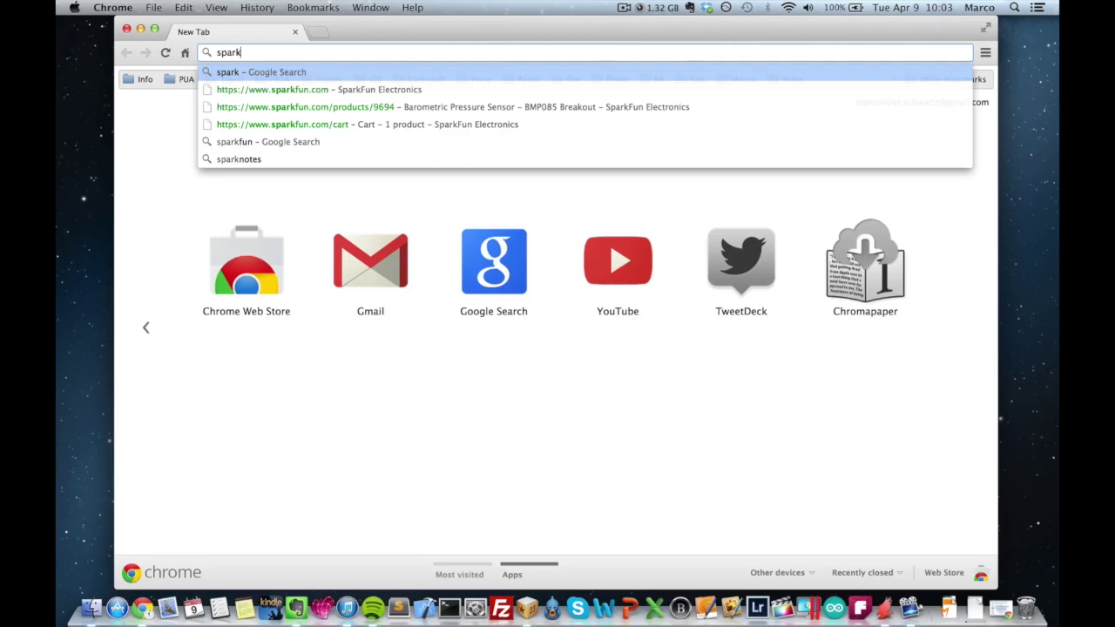
{"action": "type", "text": "fun"}
{"action": "key", "text": "Down"}
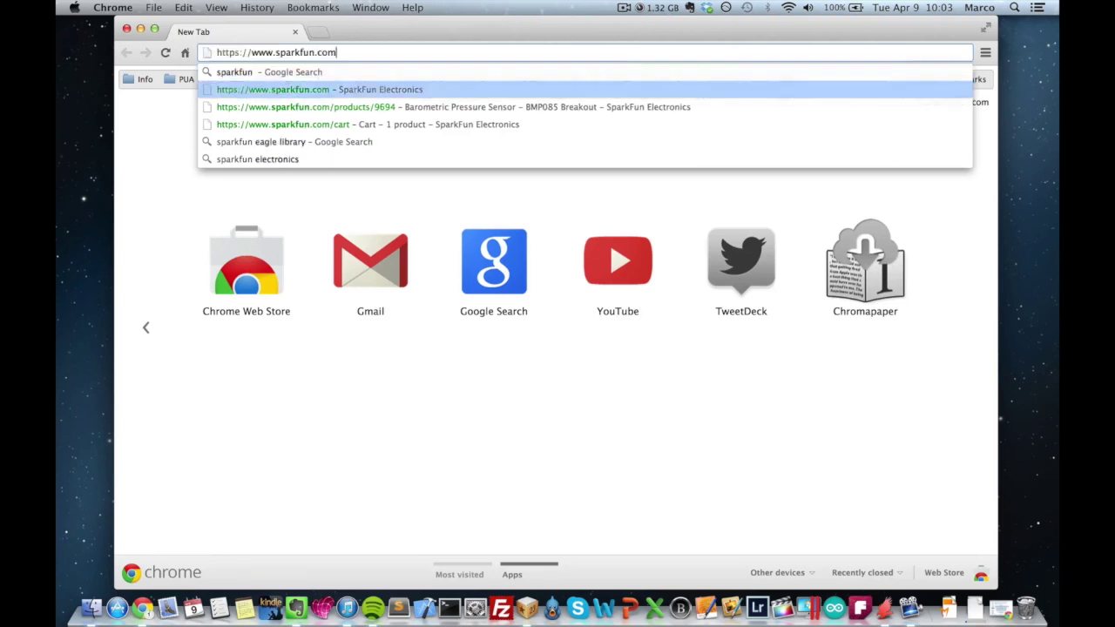
{"action": "key", "text": "Down"}
{"action": "key", "text": "Down"}
{"action": "key", "text": "Down"}
{"action": "key", "text": "Return"}
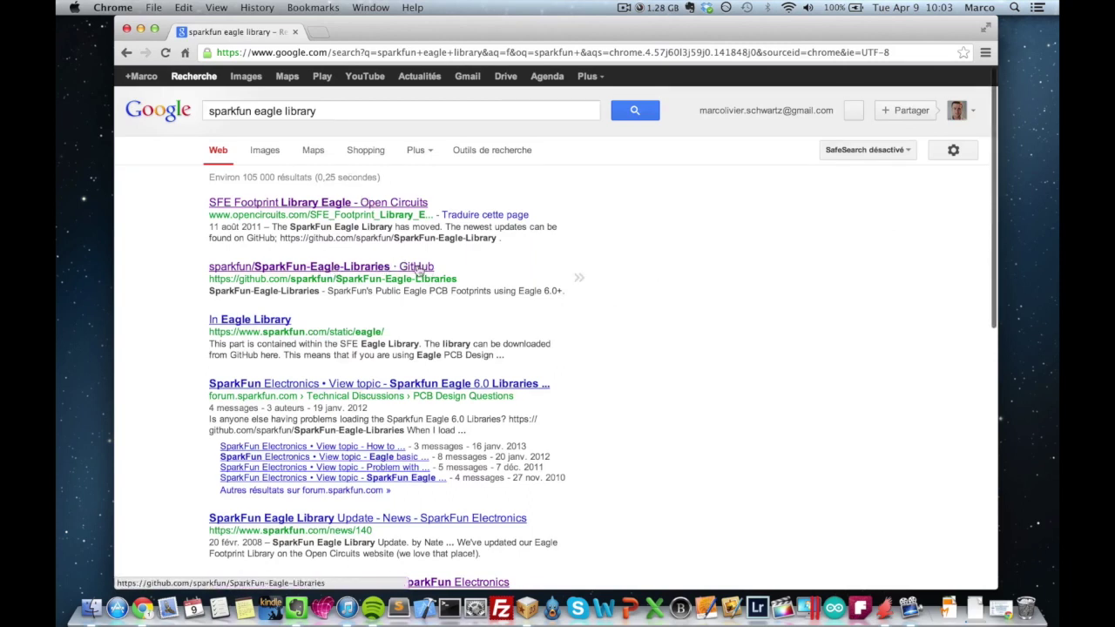
{"action": "left_click", "coordinate": [418, 272]}
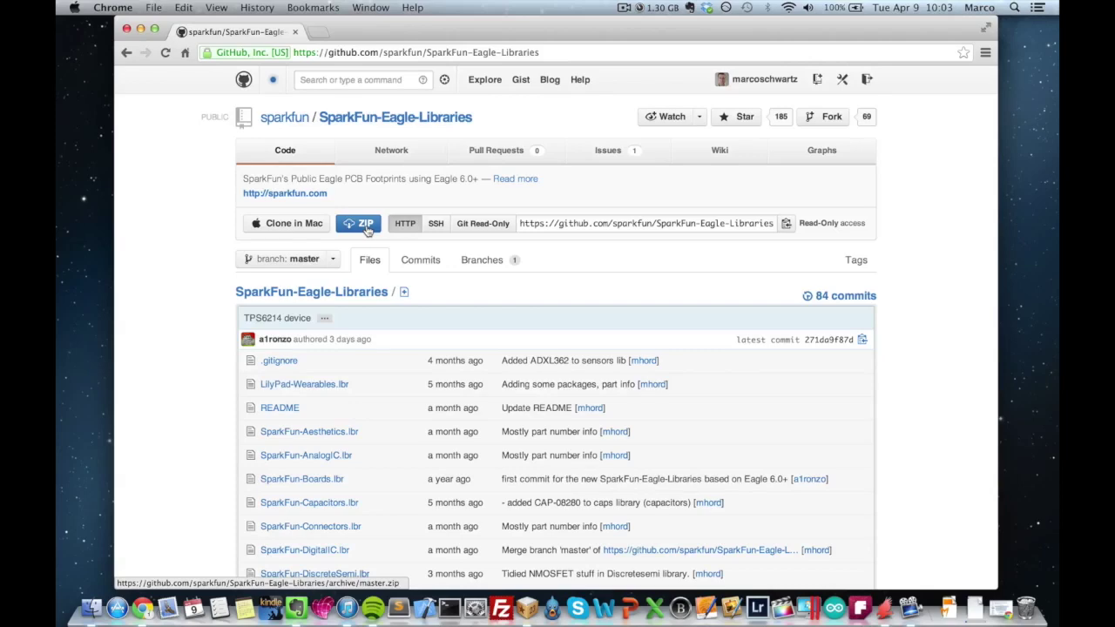
Back in EAGLE, apply Use all to Libraries so every library, including SparkFun's, is in use
{"action": "left_click", "coordinate": [141, 29]}
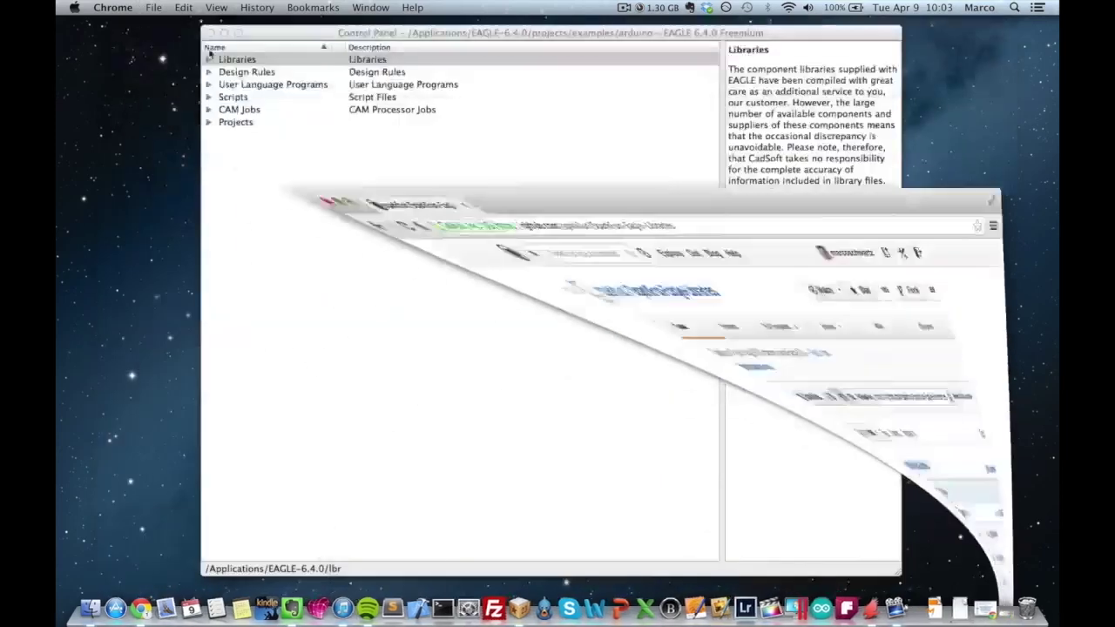
{"action": "left_click", "coordinate": [867, 607]}
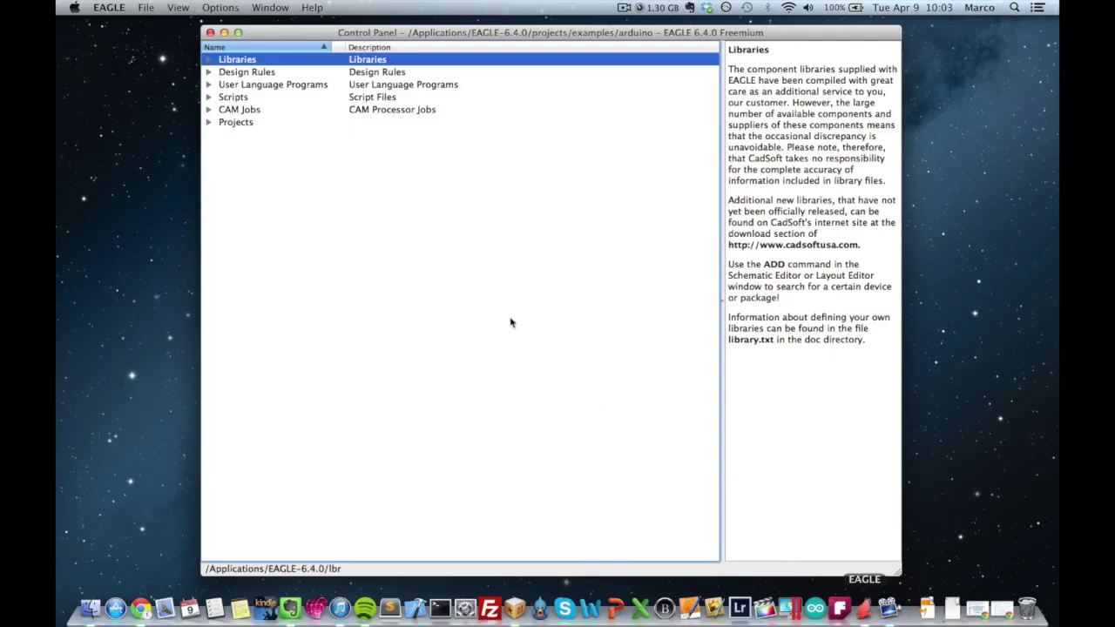
{"action": "left_click", "coordinate": [209, 61]}
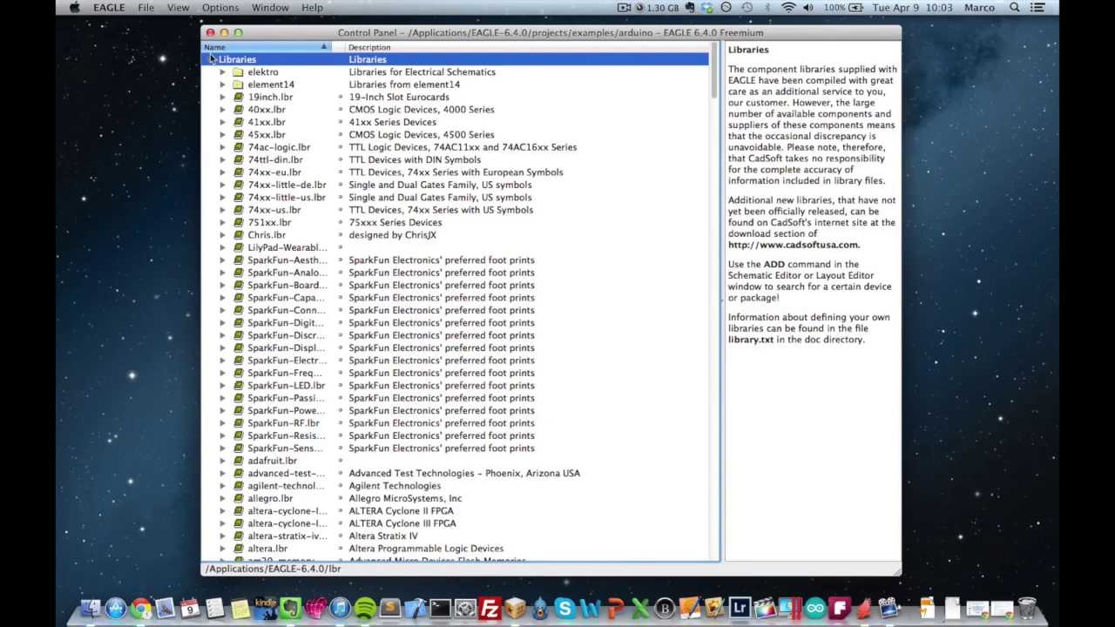
{"action": "right_click", "coordinate": [258, 59]}
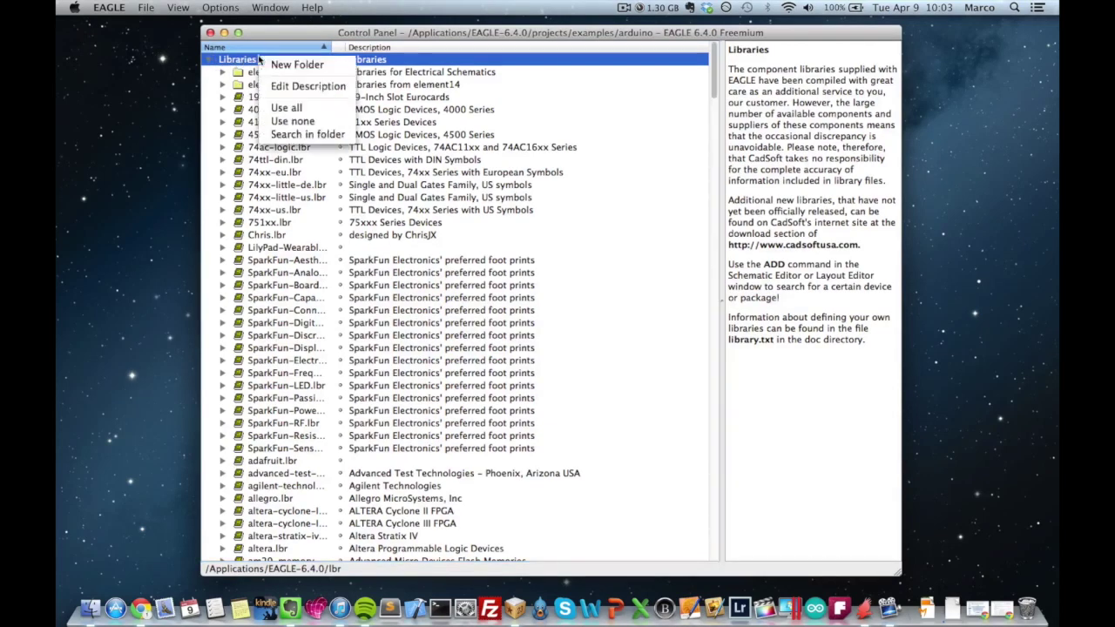
{"action": "left_click", "coordinate": [314, 108]}
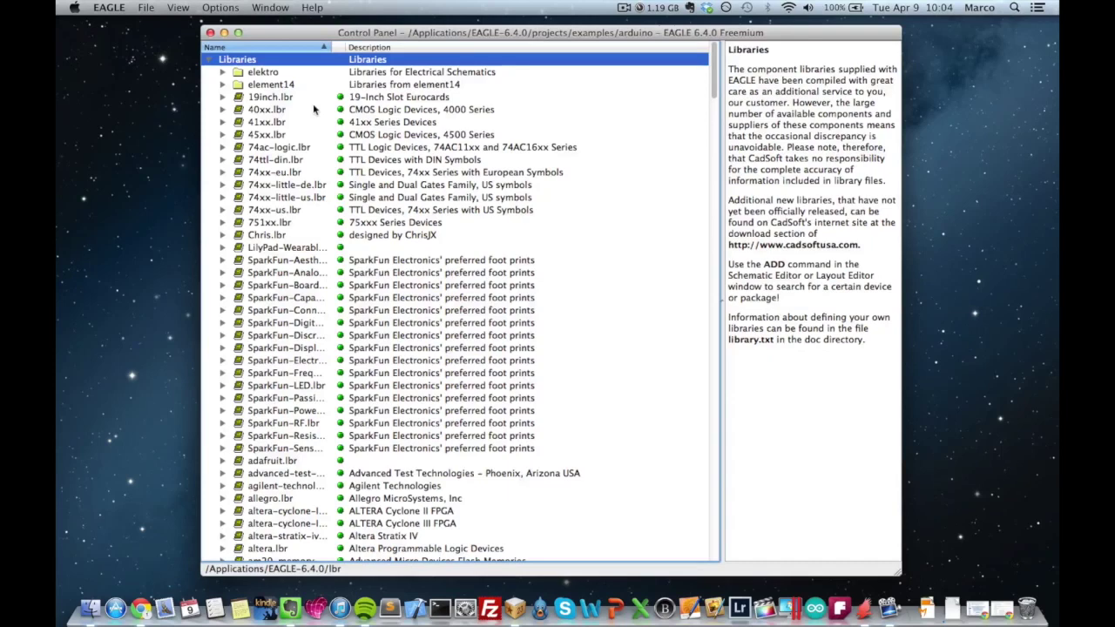
{"action": "left_click", "coordinate": [210, 59]}
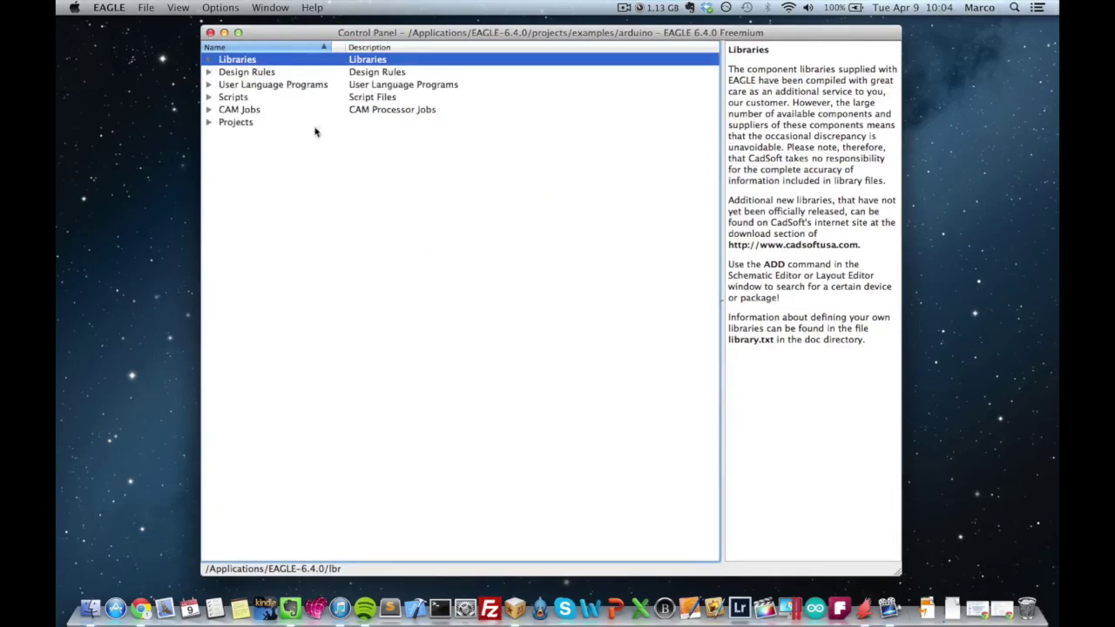
Create a blank schematic via File > New > Schematic and enlarge its window
{"action": "left_click", "coordinate": [147, 8]}
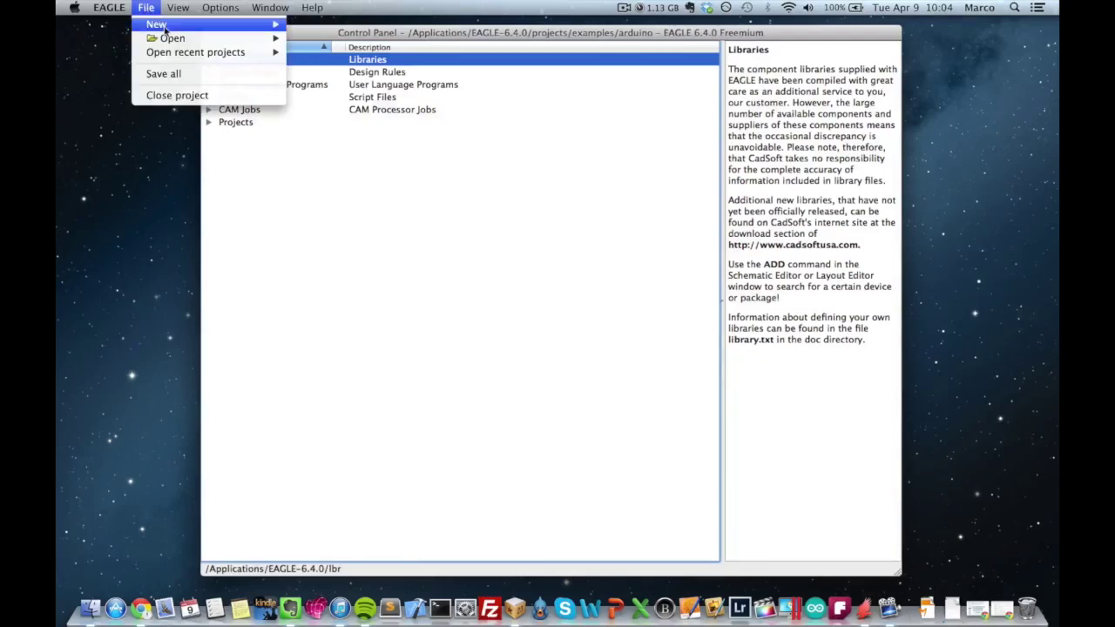
{"action": "mouse_move", "coordinate": [165, 29]}
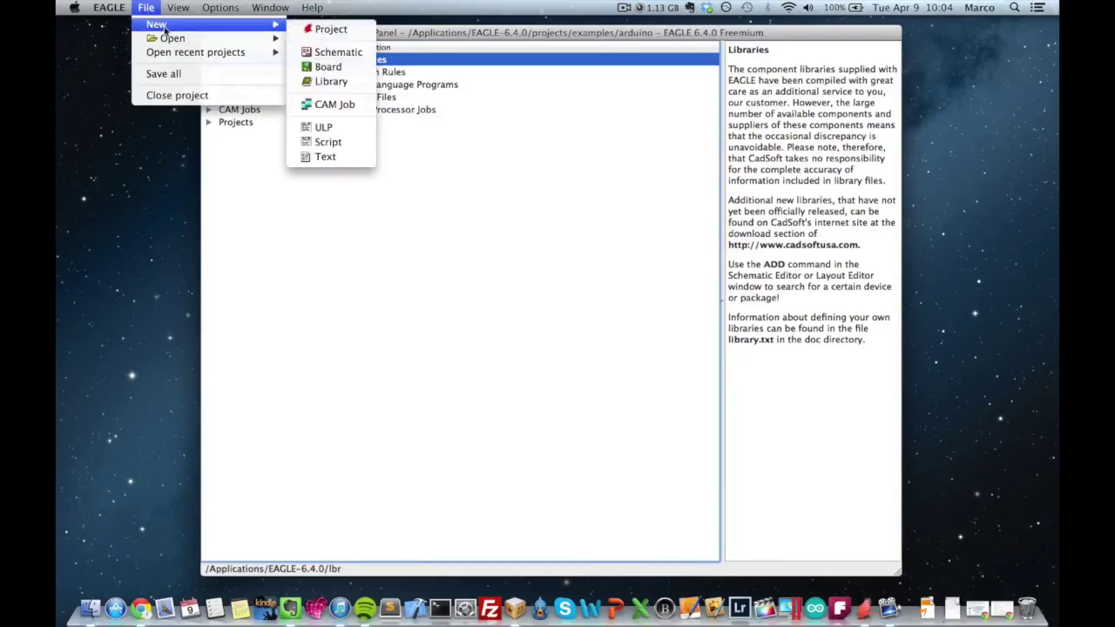
{"action": "left_click", "coordinate": [340, 52]}
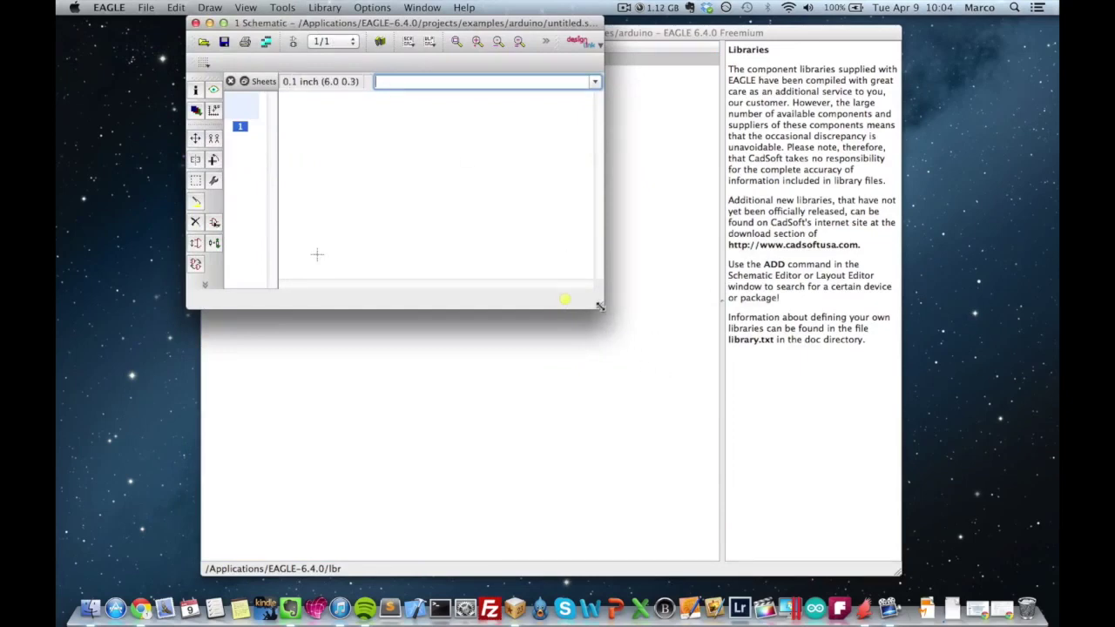
{"action": "left_click_drag", "start_coordinate": [601, 306], "coordinate": [930, 557]}
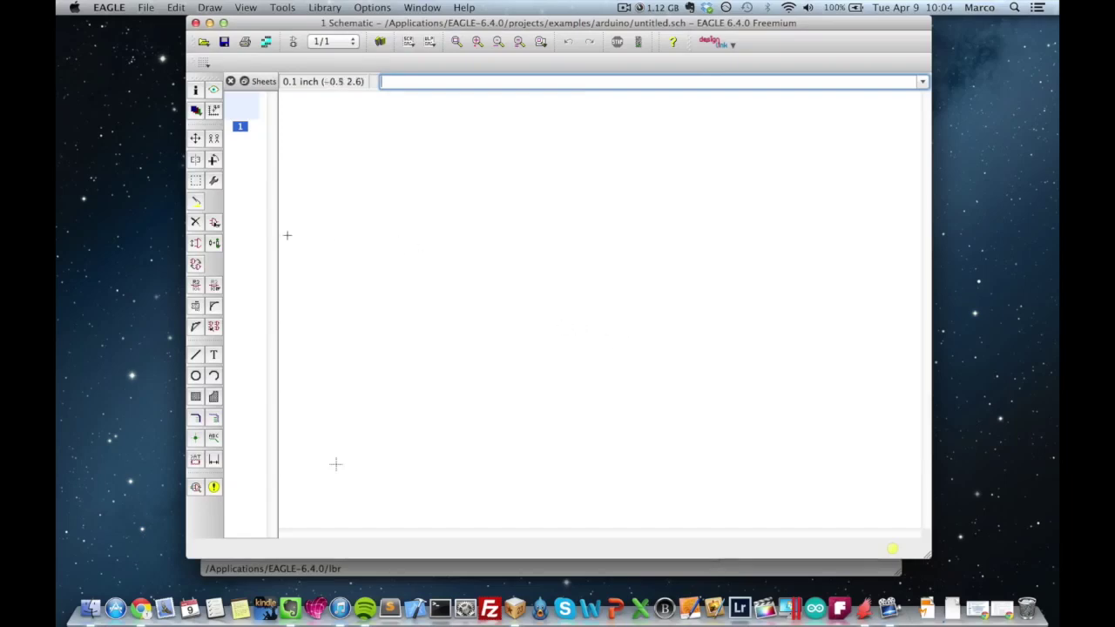
Open the ADD parts dialog and search the libraries for 'bmp' and 'BMP'
{"action": "left_click", "coordinate": [214, 223]}
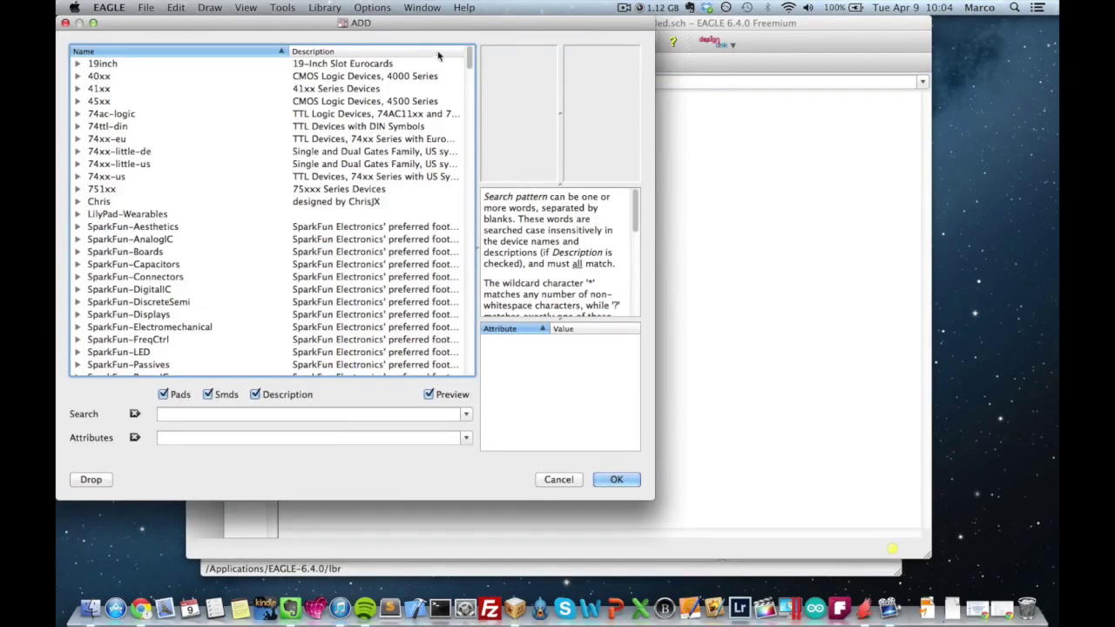
{"action": "left_click_drag", "start_coordinate": [406, 26], "coordinate": [517, 58]}
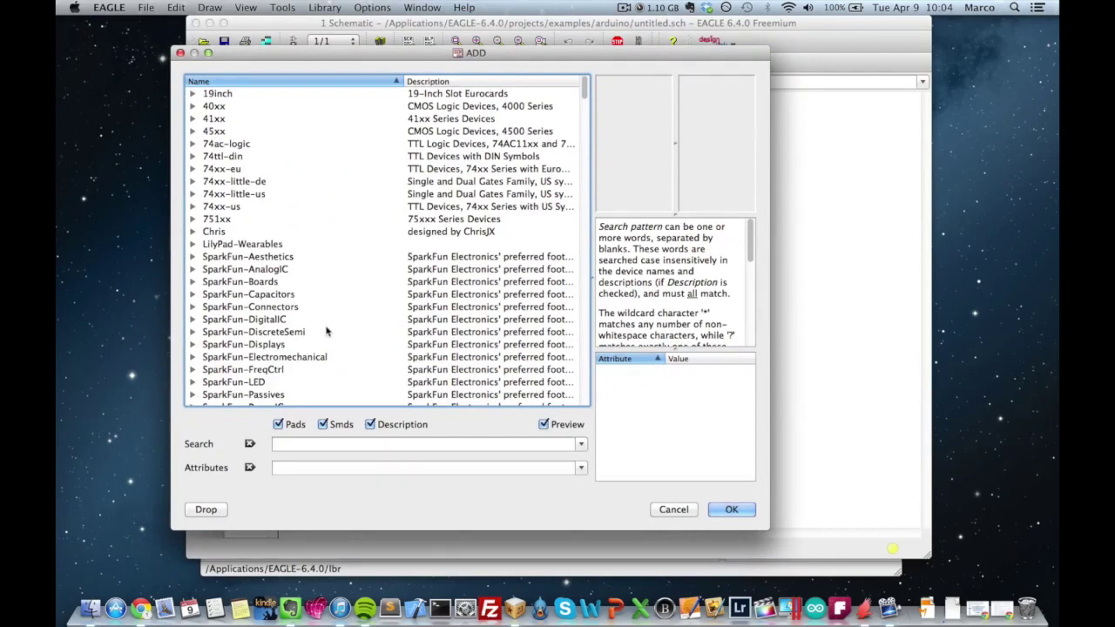
{"action": "scroll", "coordinate": [327, 331], "scroll_direction": "down", "scroll_amount": 8}
{"action": "scroll", "coordinate": [326, 331], "scroll_direction": "up", "scroll_amount": 8}
{"action": "left_click", "coordinate": [311, 444]}
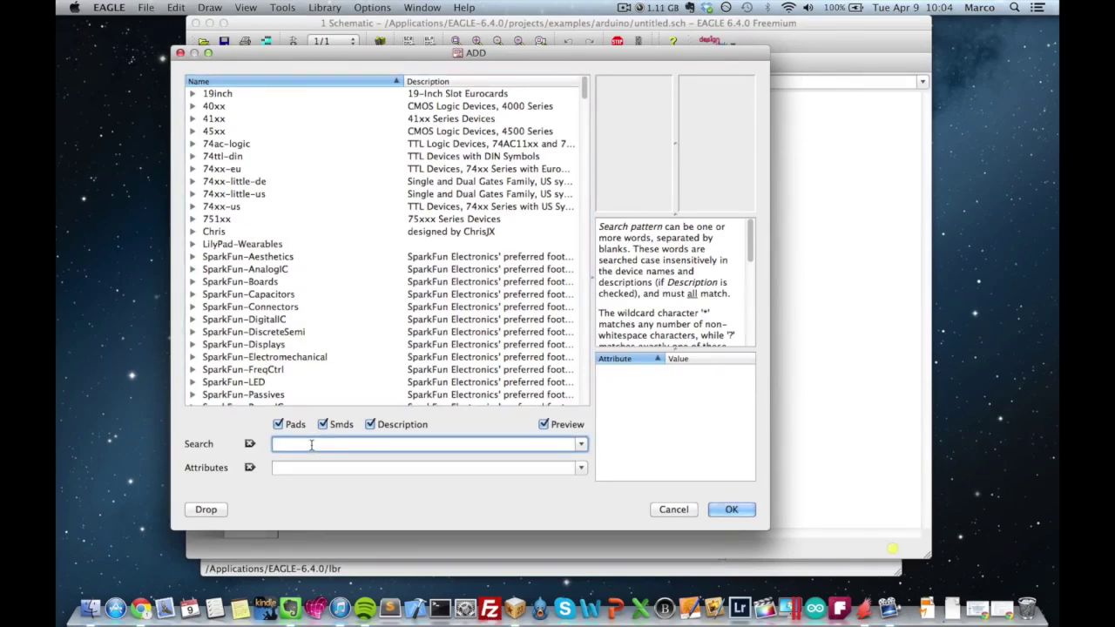
{"action": "type", "text": "bmp"}
{"action": "key", "text": "Return"}
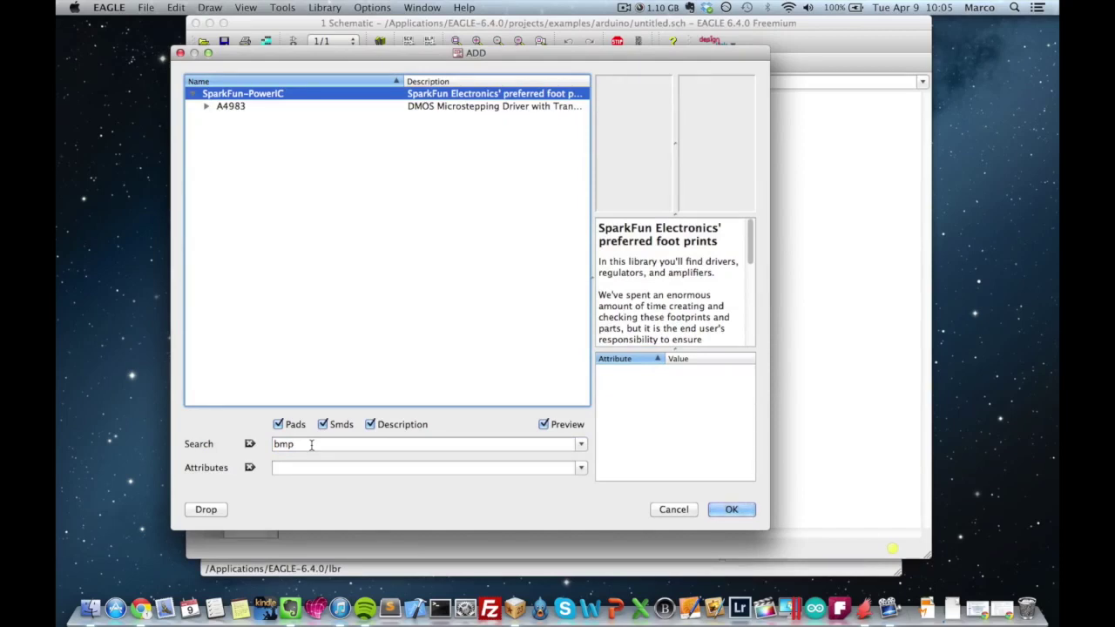
{"action": "double_click", "coordinate": [311, 445]}
{"action": "type", "text": "BMP"}
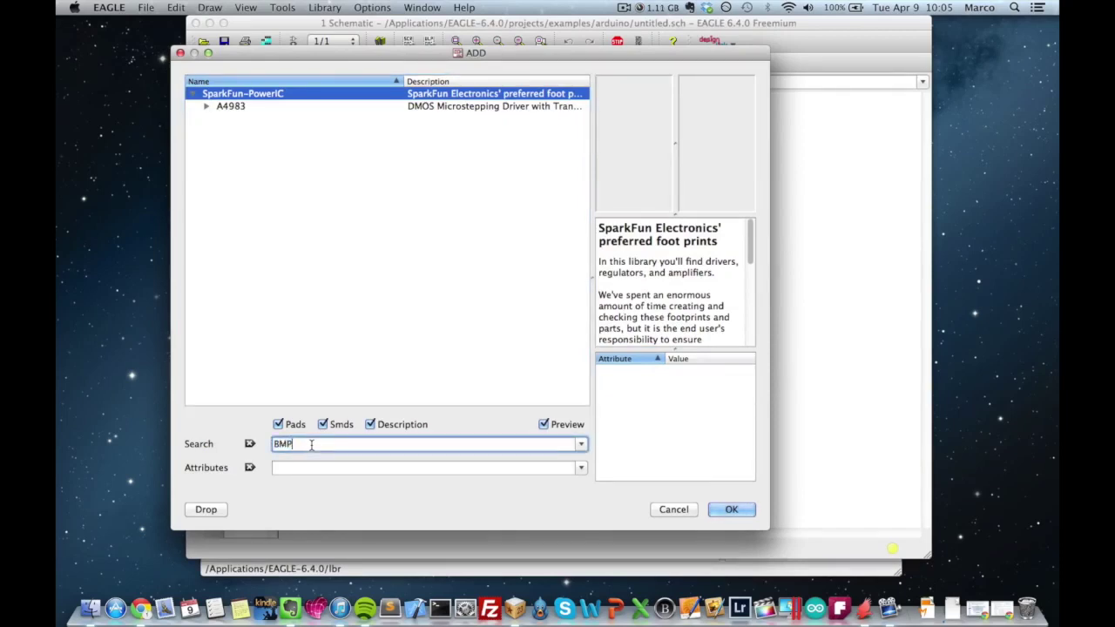
{"action": "key", "text": "Return"}
Search 'pressure' and choose the BMP085 sensor from SparkFun-Sensors for placement
{"action": "left_click", "coordinate": [310, 446]}
{"action": "double_click", "coordinate": [311, 445]}
{"action": "type", "text": "pressure"}
{"action": "key", "text": "Return"}
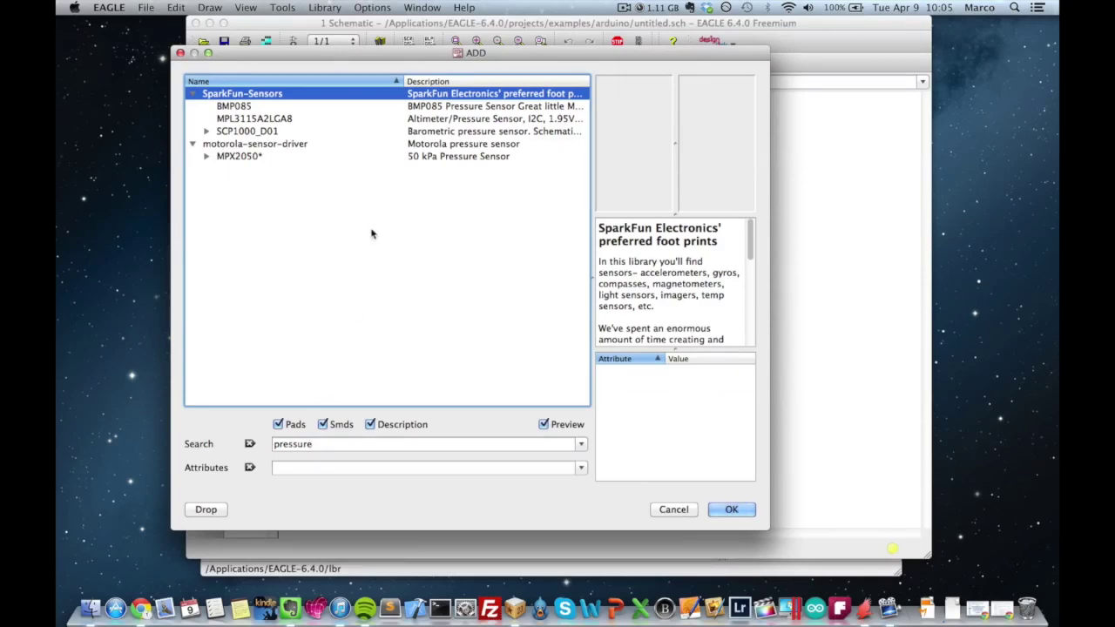
{"action": "left_click", "coordinate": [282, 107]}
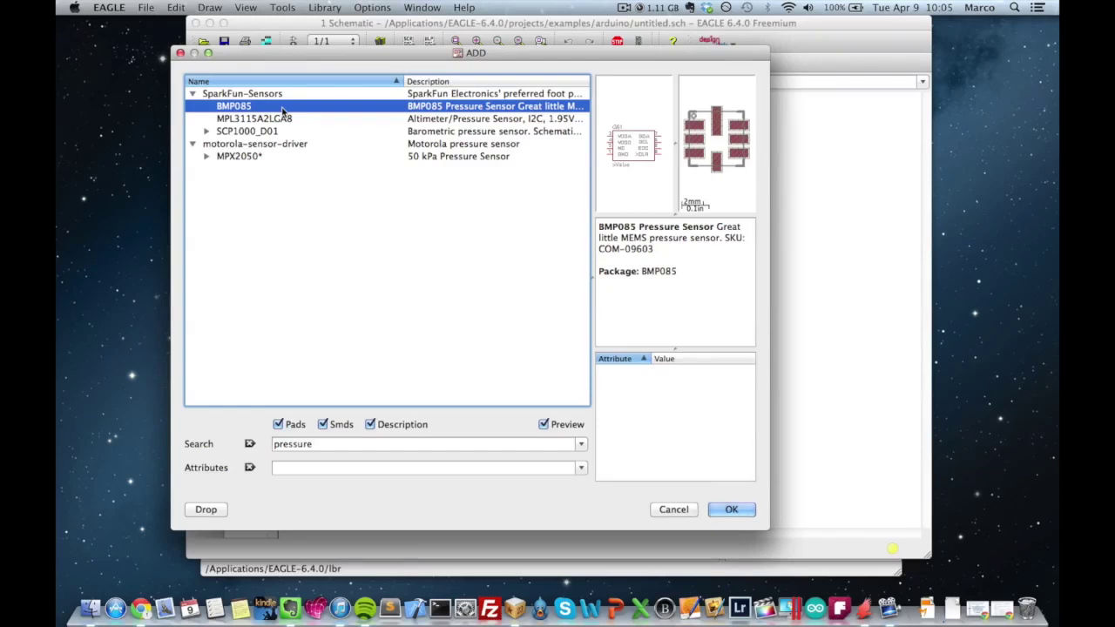
{"action": "left_click", "coordinate": [736, 508]}
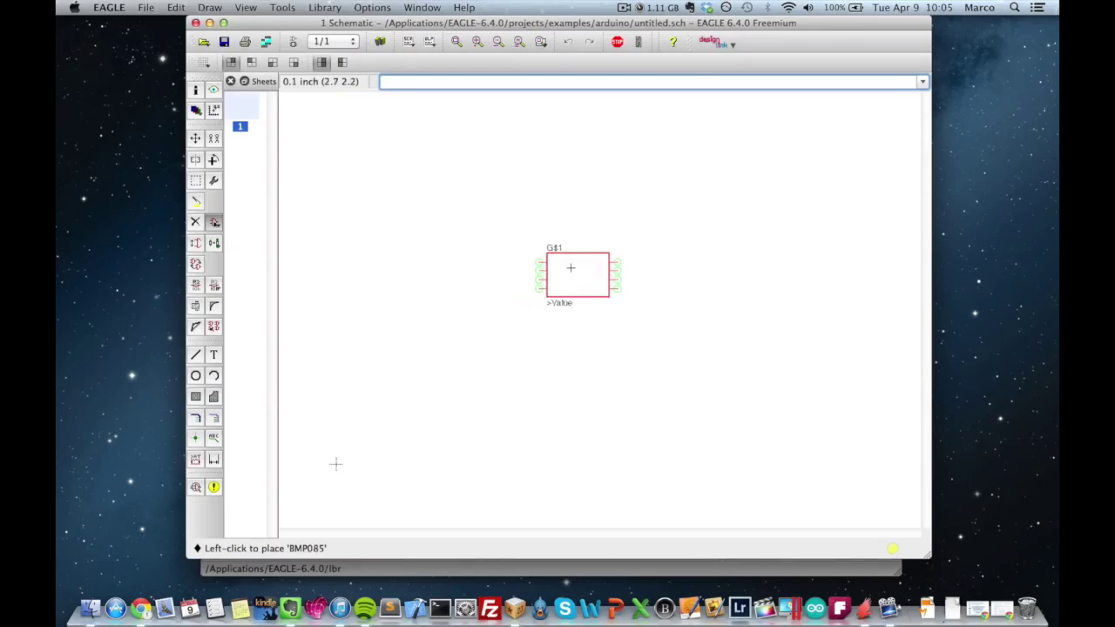
Place the BMP085 on the schematic as U$1 and stop placing further copies
{"action": "left_click", "coordinate": [555, 276]}
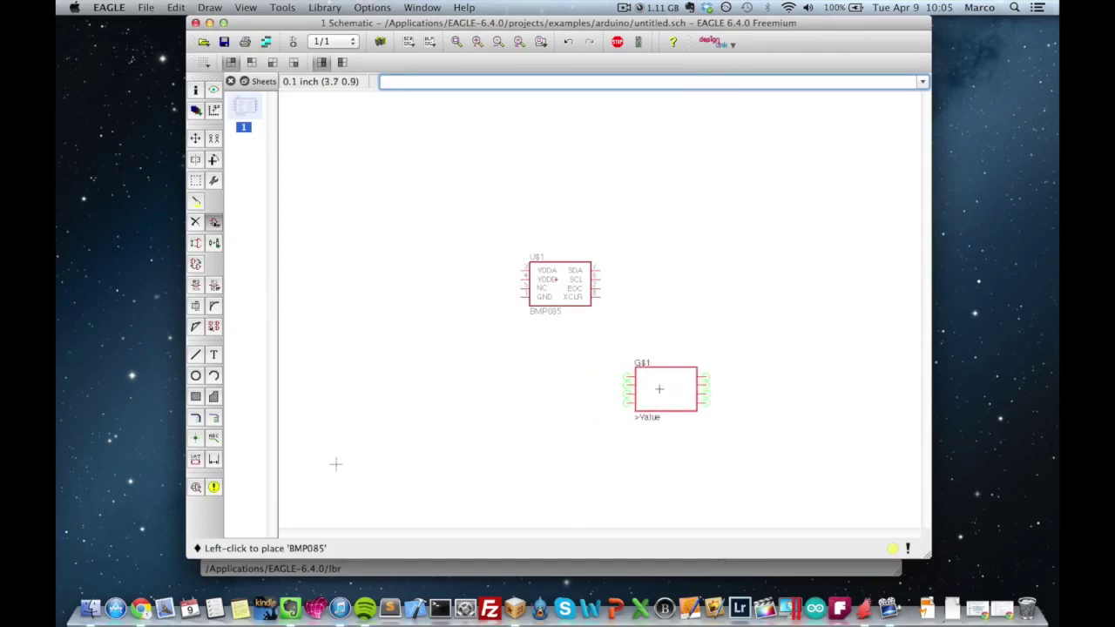
{"action": "key", "text": "Escape"}
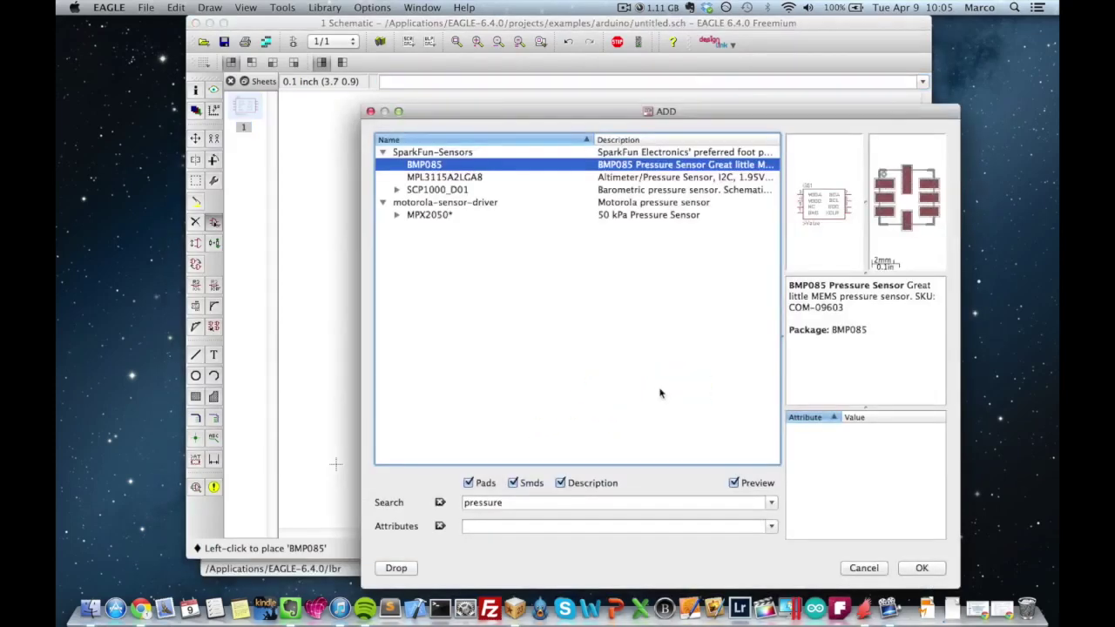
{"action": "left_click_drag", "start_coordinate": [669, 112], "coordinate": [648, 82]}
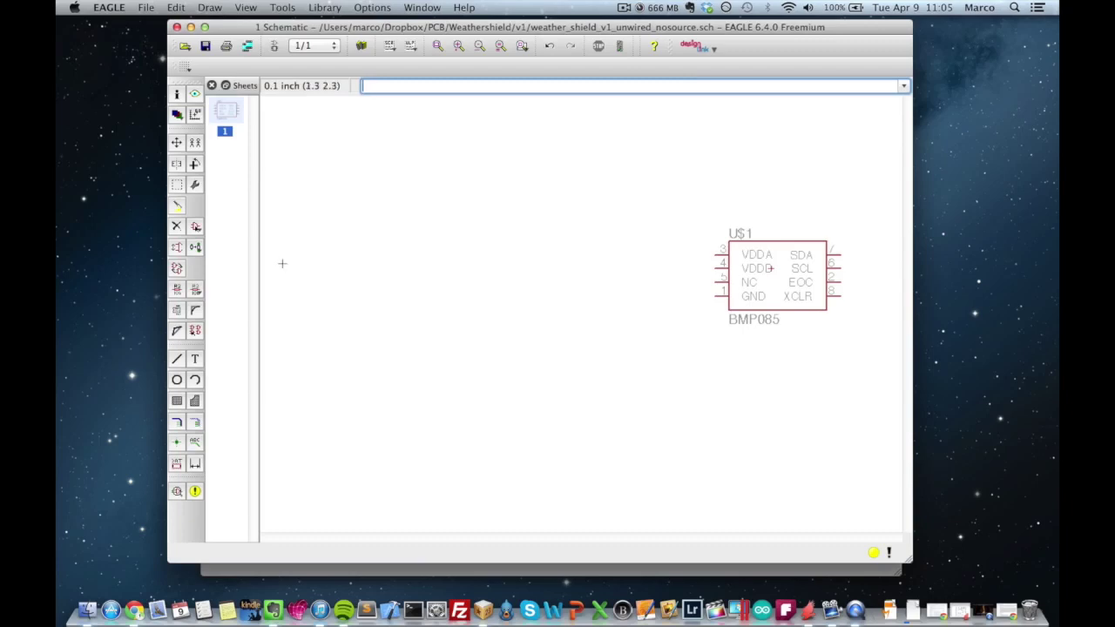
Reopen the ADD dialog and search the parts for 'arduino'
{"action": "left_click", "coordinate": [196, 227]}
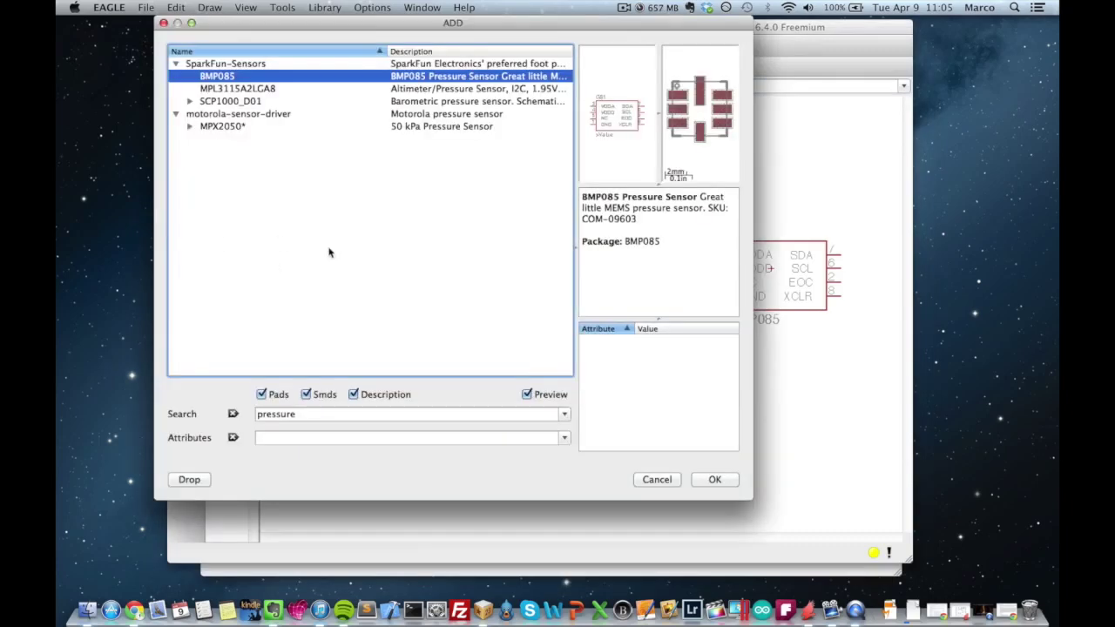
{"action": "left_click", "coordinate": [332, 415]}
{"action": "type", "text": "arduino"}
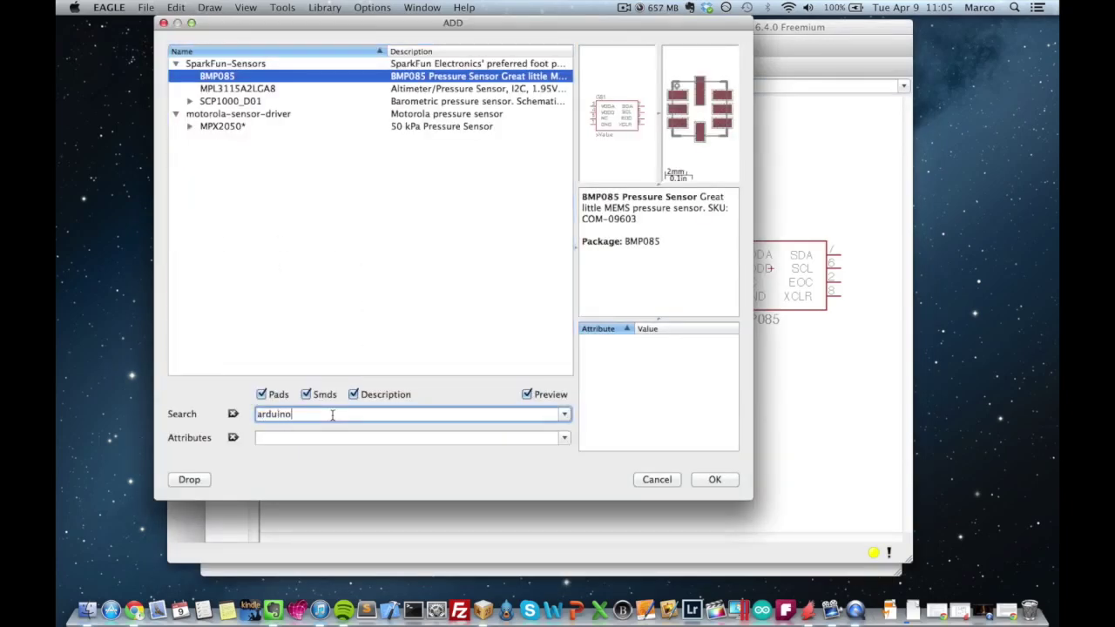
{"action": "key", "text": "Return"}
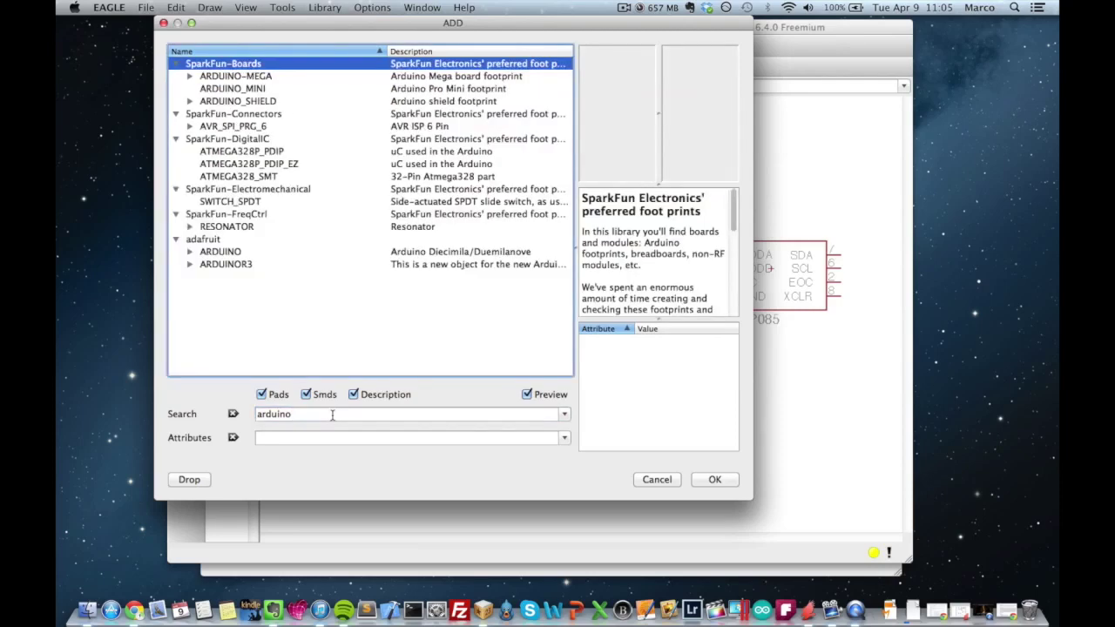
Compare the ARDUINO_SHIELD variants and pick ARDUINO_SHIELDNO_SILK for placement
{"action": "left_click", "coordinate": [190, 102]}
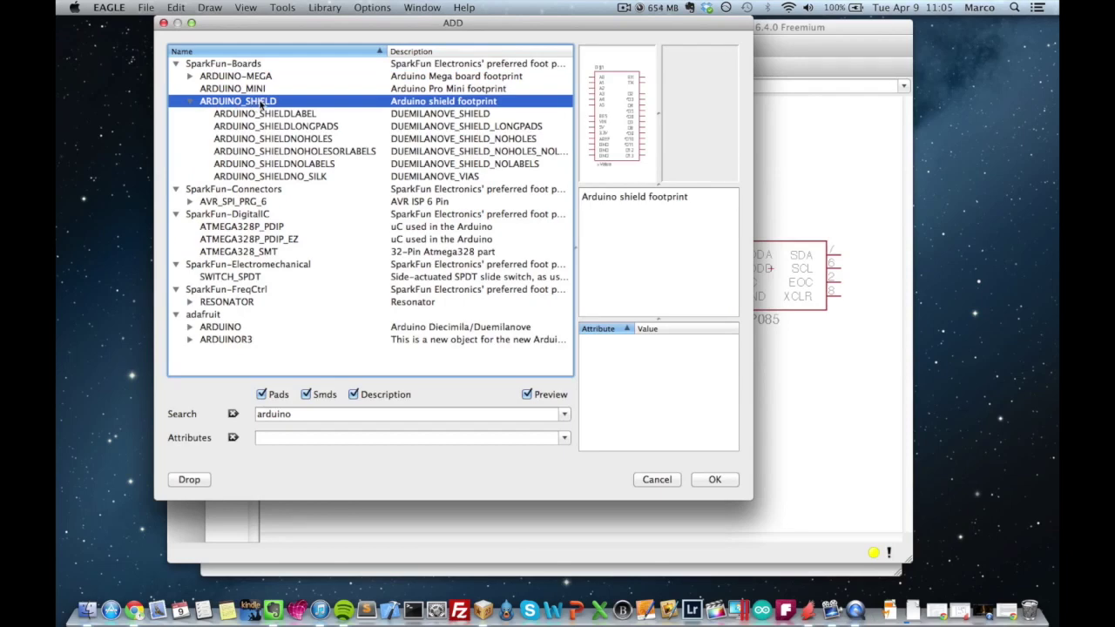
{"action": "left_click", "coordinate": [343, 128]}
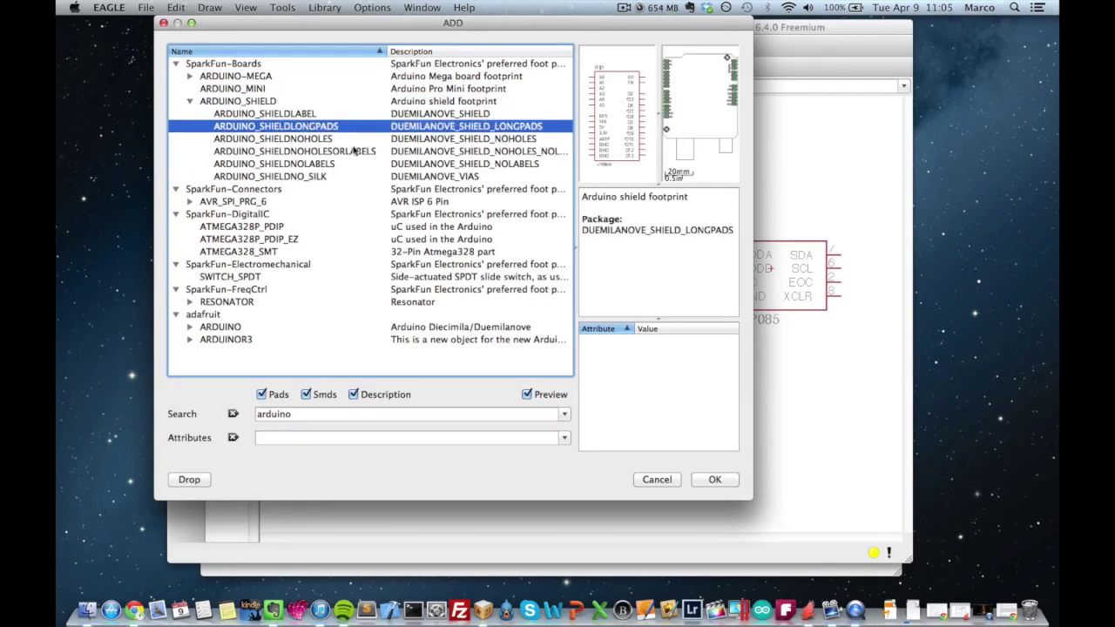
{"action": "left_click", "coordinate": [356, 151]}
{"action": "left_click", "coordinate": [354, 136]}
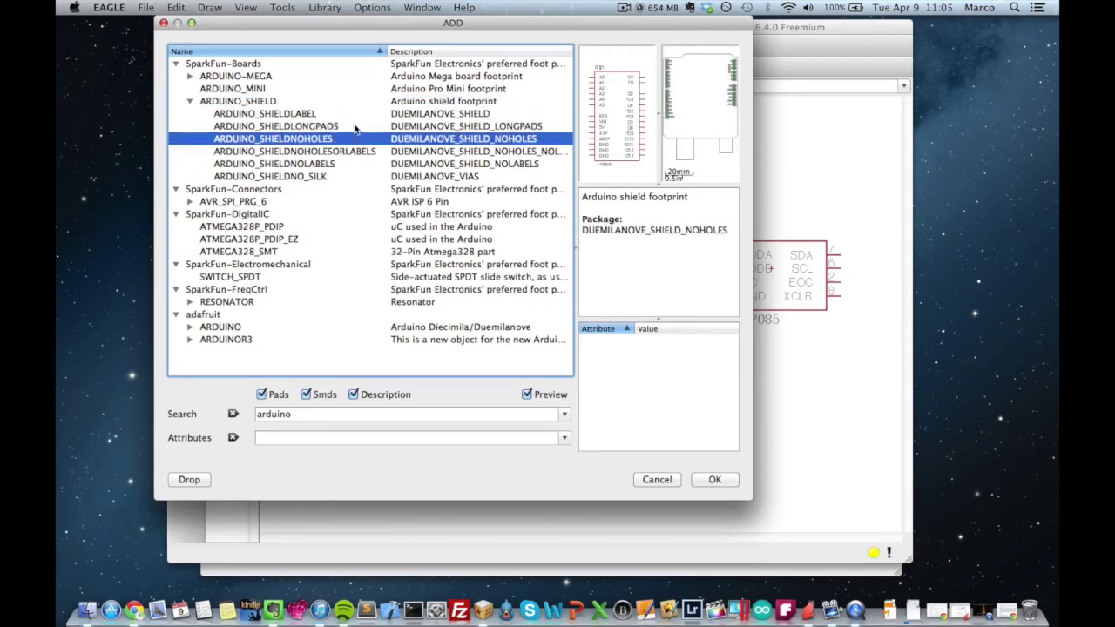
{"action": "left_click", "coordinate": [354, 127]}
{"action": "left_click", "coordinate": [350, 138]}
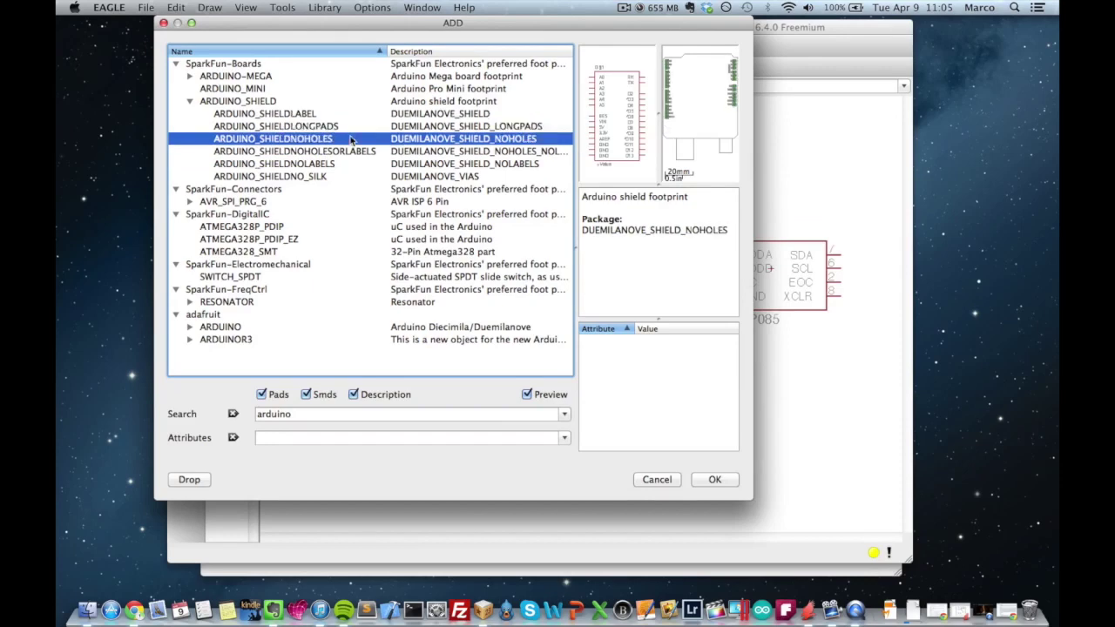
{"action": "left_click", "coordinate": [321, 176]}
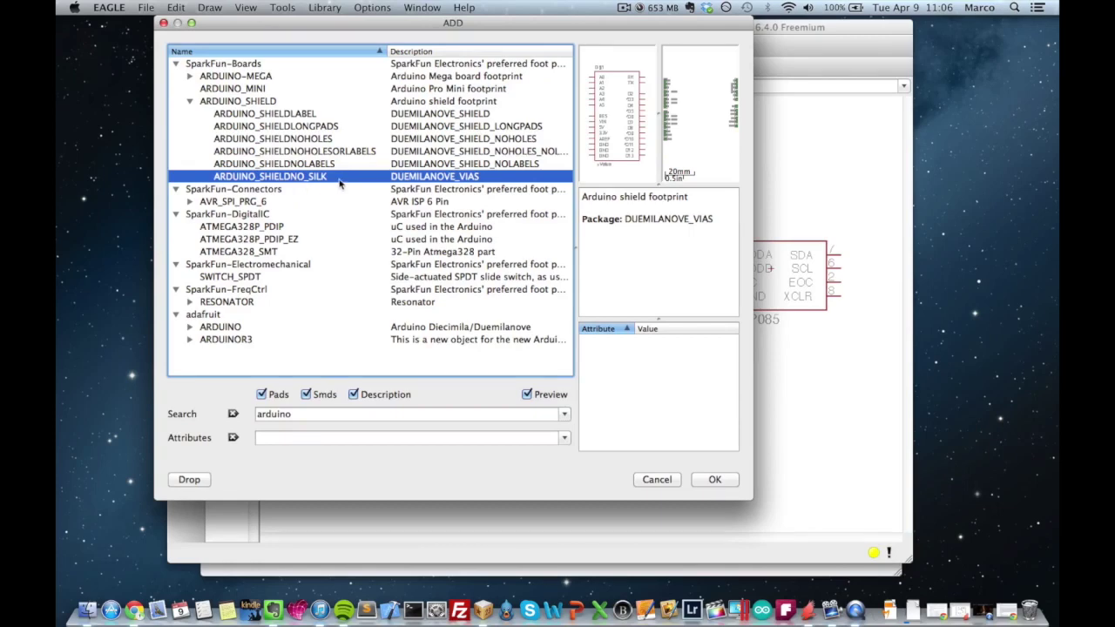
{"action": "double_click", "coordinate": [340, 177]}
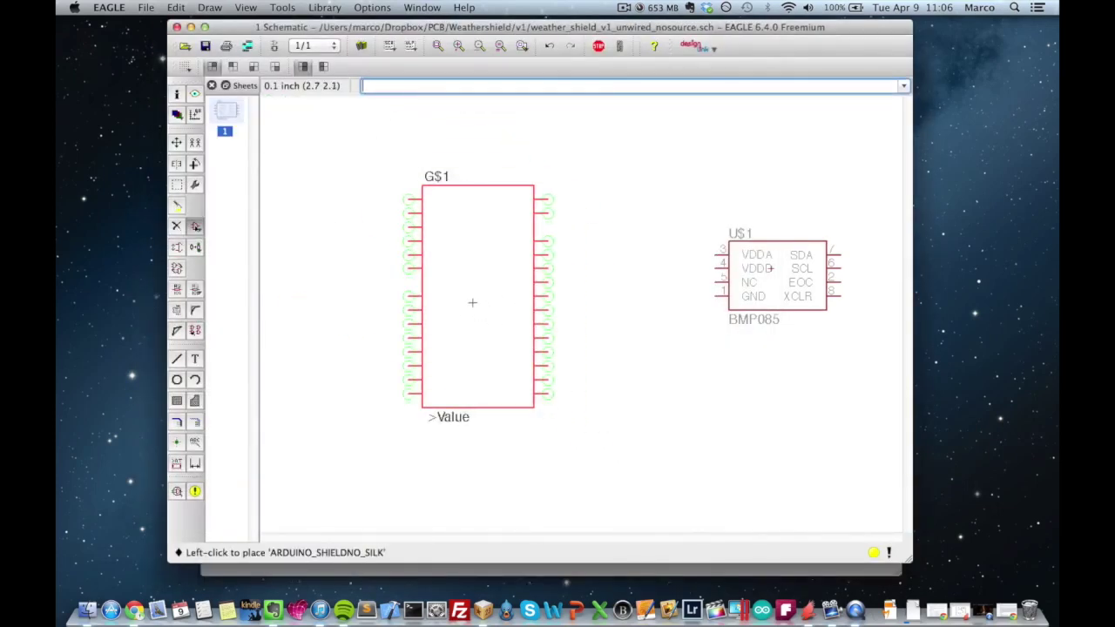
Drop the Arduino shield onto the schematic as U1 and end the Add command
{"action": "left_click", "coordinate": [473, 301]}
{"action": "key", "text": "Escape"}
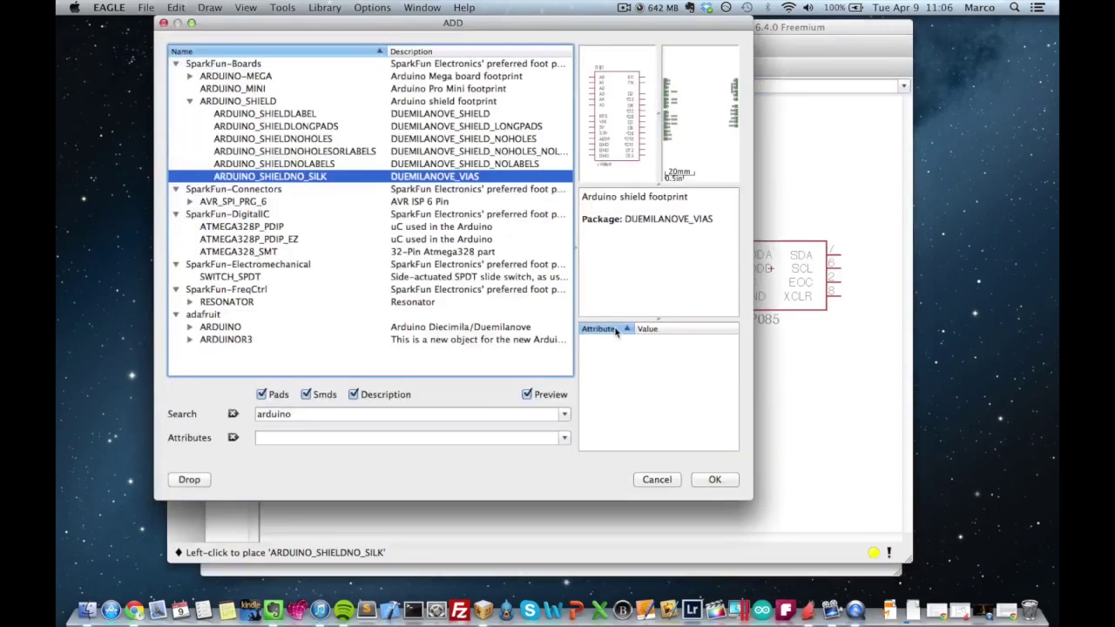
{"action": "key", "text": "Escape"}
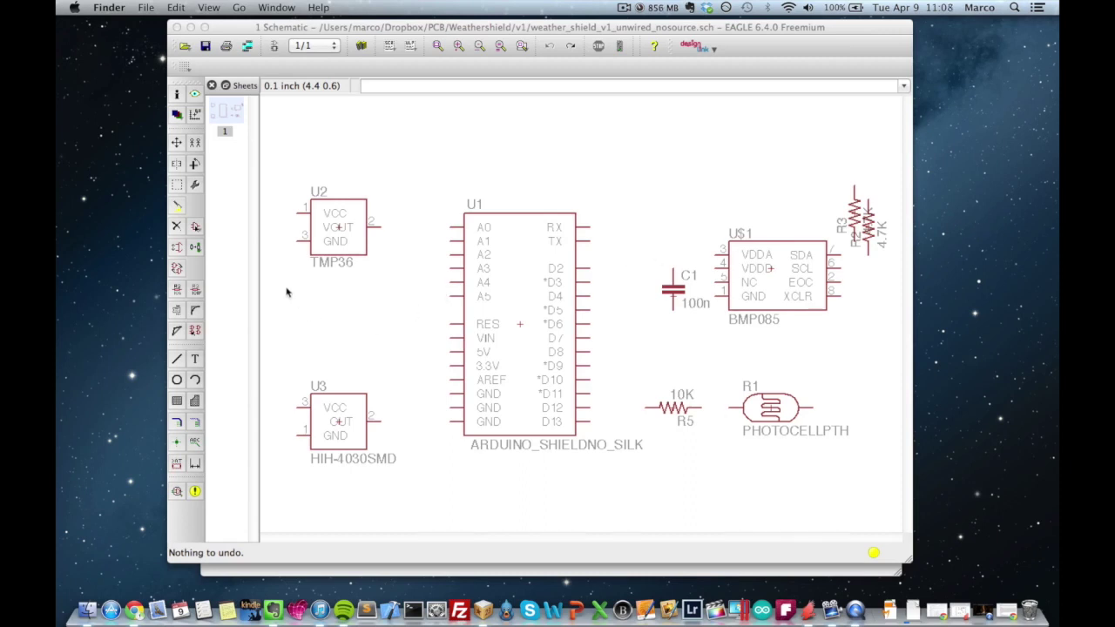
Search the library for 5V and place two +5V symbols above the Arduino shield and C1
{"action": "left_click", "coordinate": [197, 229]}
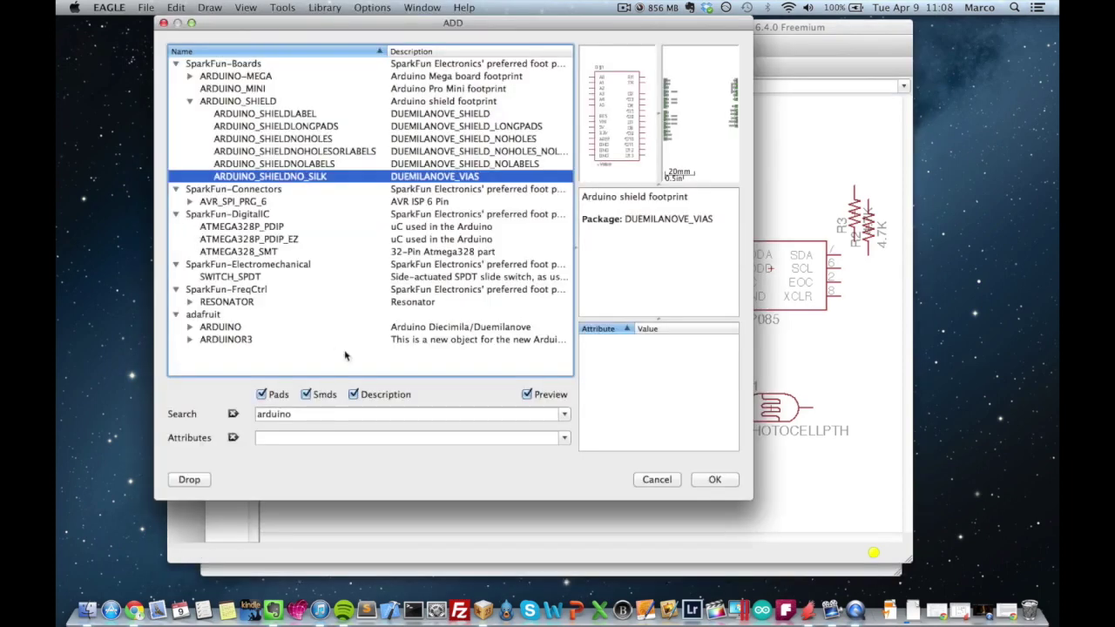
{"action": "double_click", "coordinate": [333, 415]}
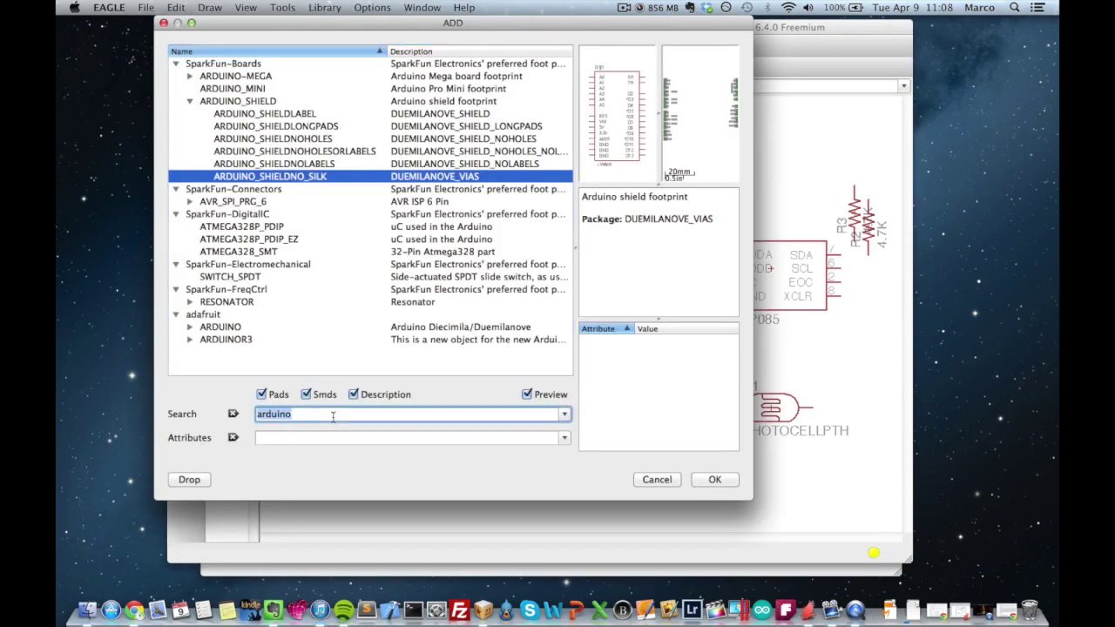
{"action": "type", "text": "5V"}
{"action": "key", "text": "Return"}
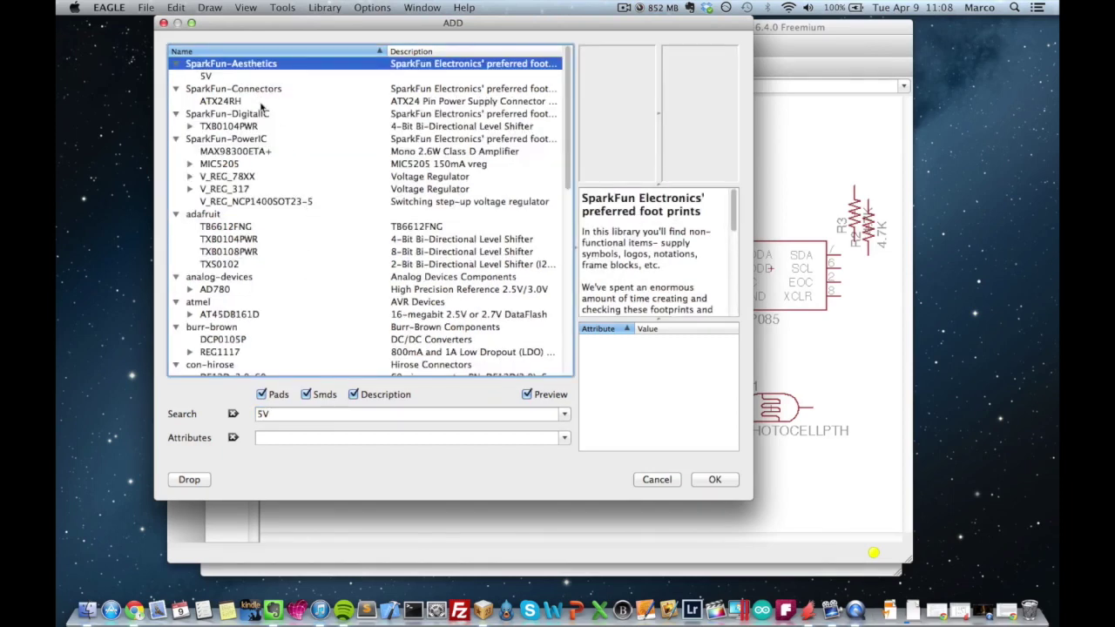
{"action": "left_click", "coordinate": [235, 80]}
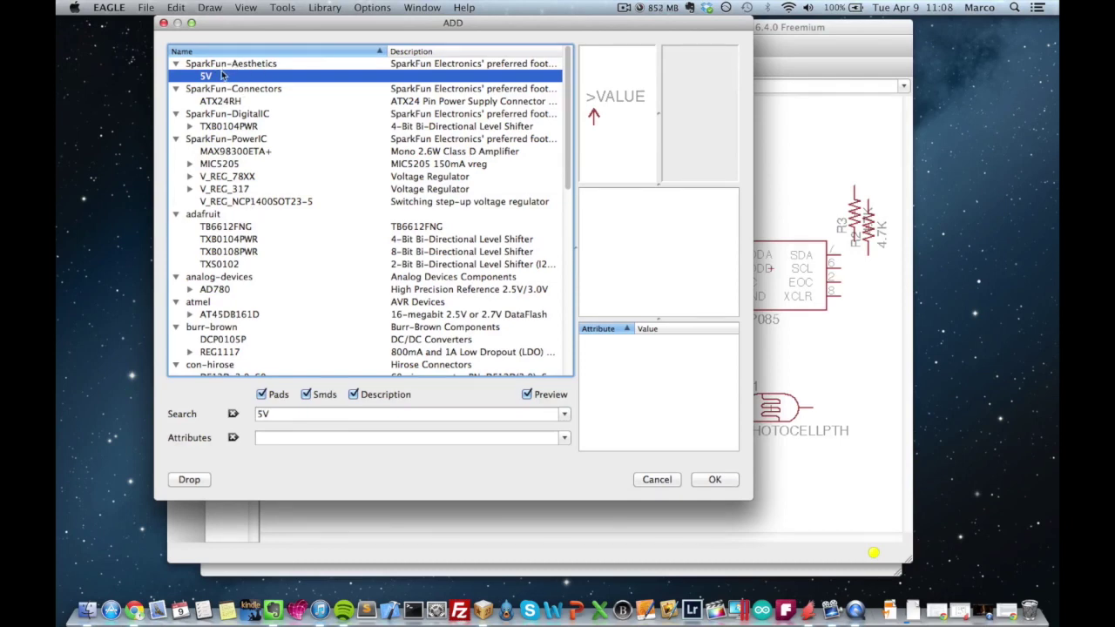
{"action": "scroll", "coordinate": [249, 157], "scroll_direction": "down", "scroll_amount": 15}
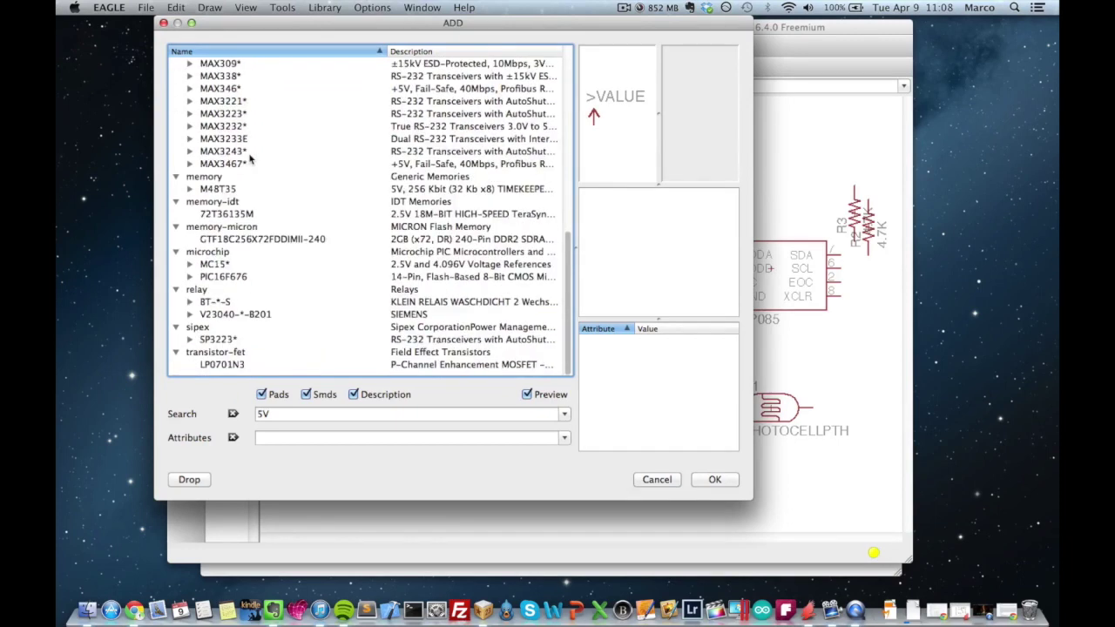
{"action": "scroll", "coordinate": [249, 157], "scroll_direction": "up", "scroll_amount": 15}
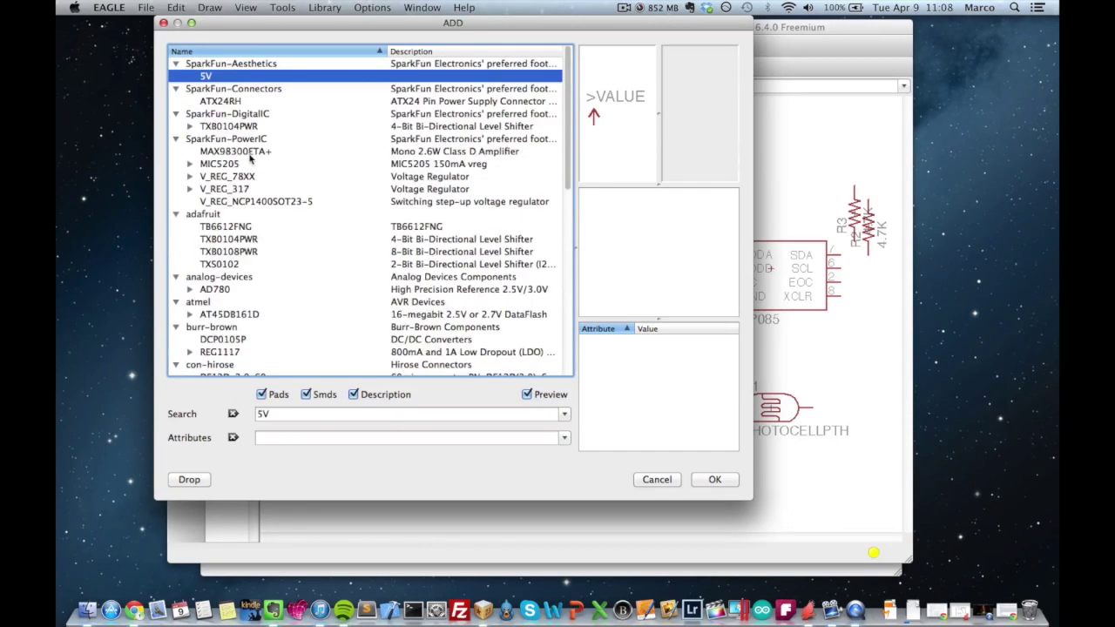
{"action": "double_click", "coordinate": [209, 77]}
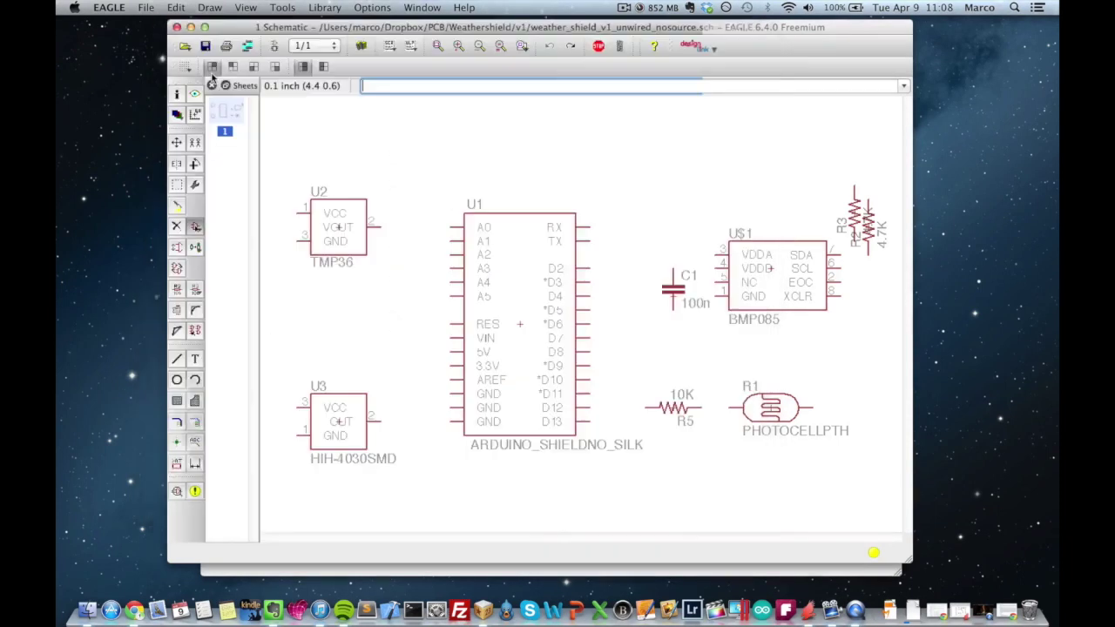
{"action": "left_click", "coordinate": [422, 199]}
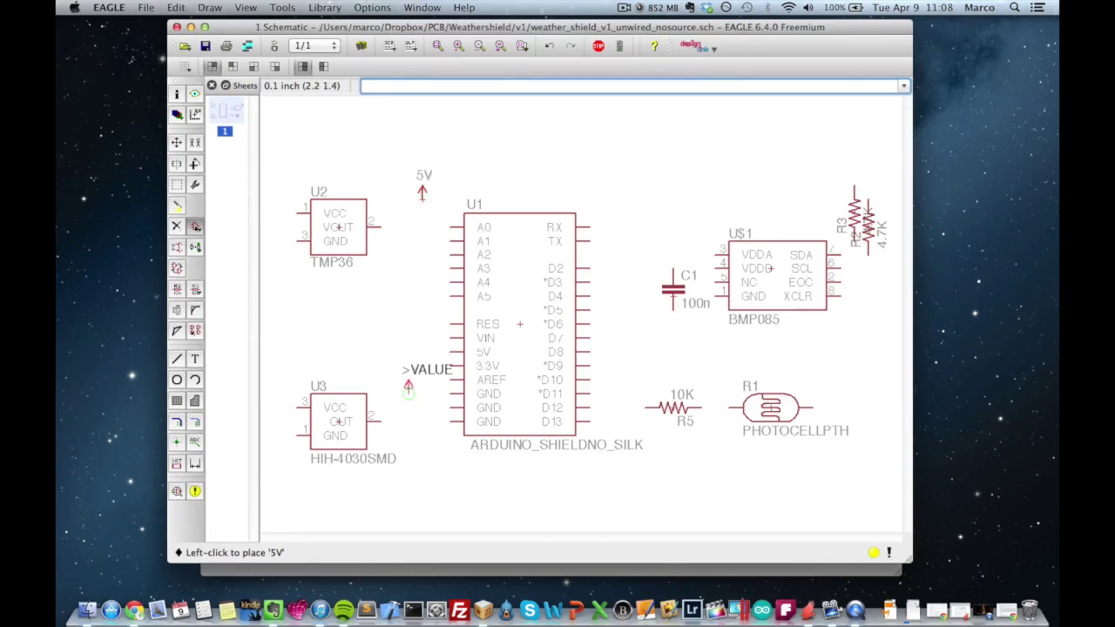
{"action": "left_click", "coordinate": [672, 200]}
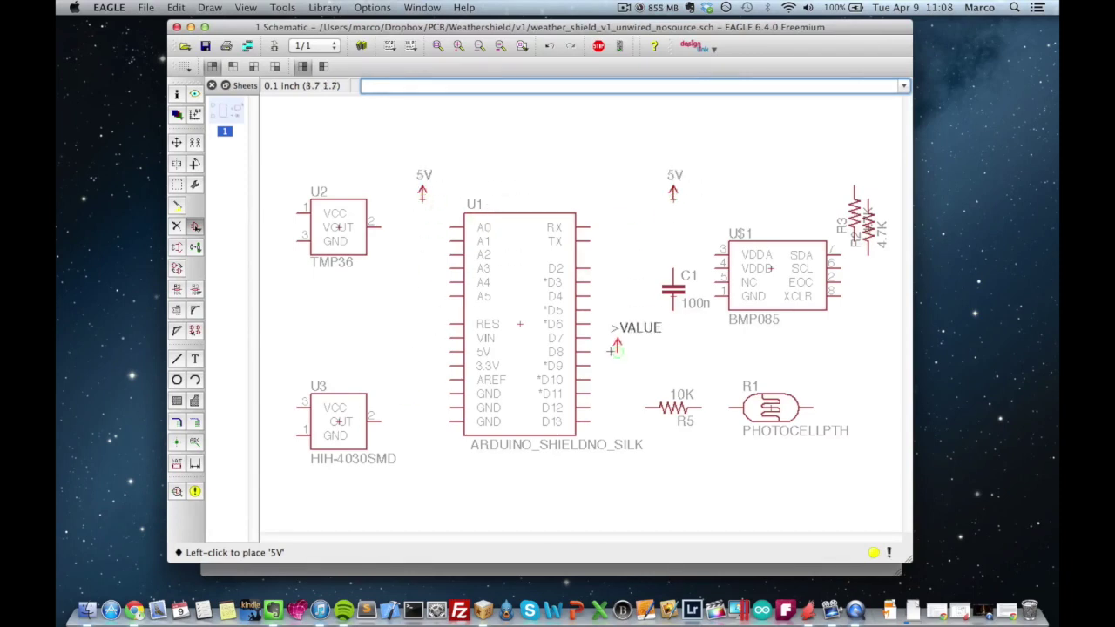
Search for gnd and place three GND symbols along the bottom of the schematic
{"action": "key", "text": "Escape"}
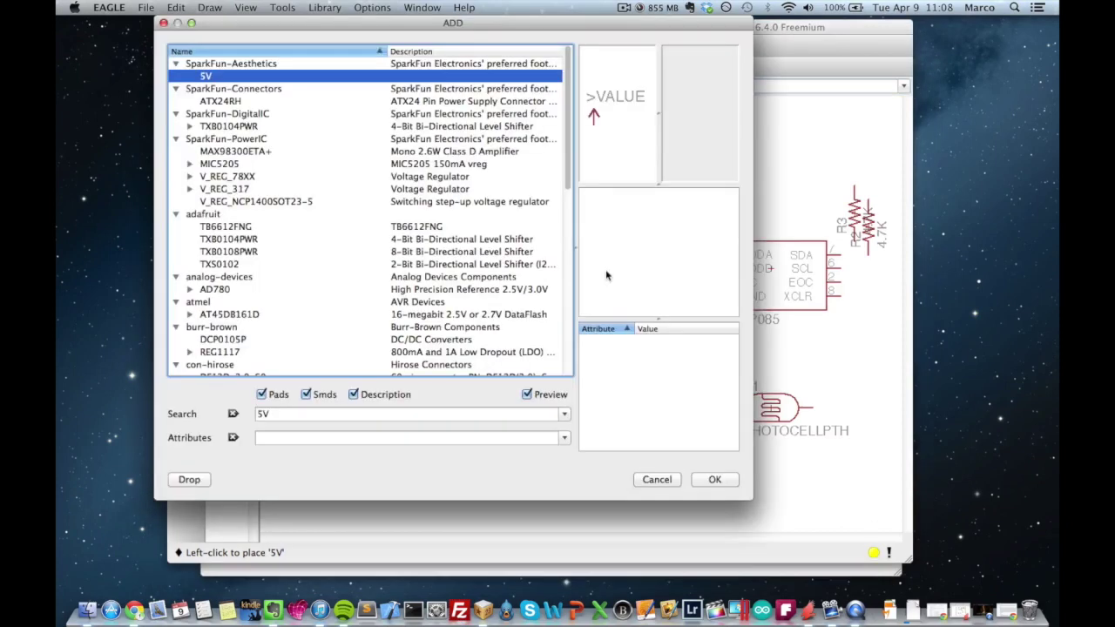
{"action": "left_click", "coordinate": [318, 412]}
{"action": "type", "text": "gnd"}
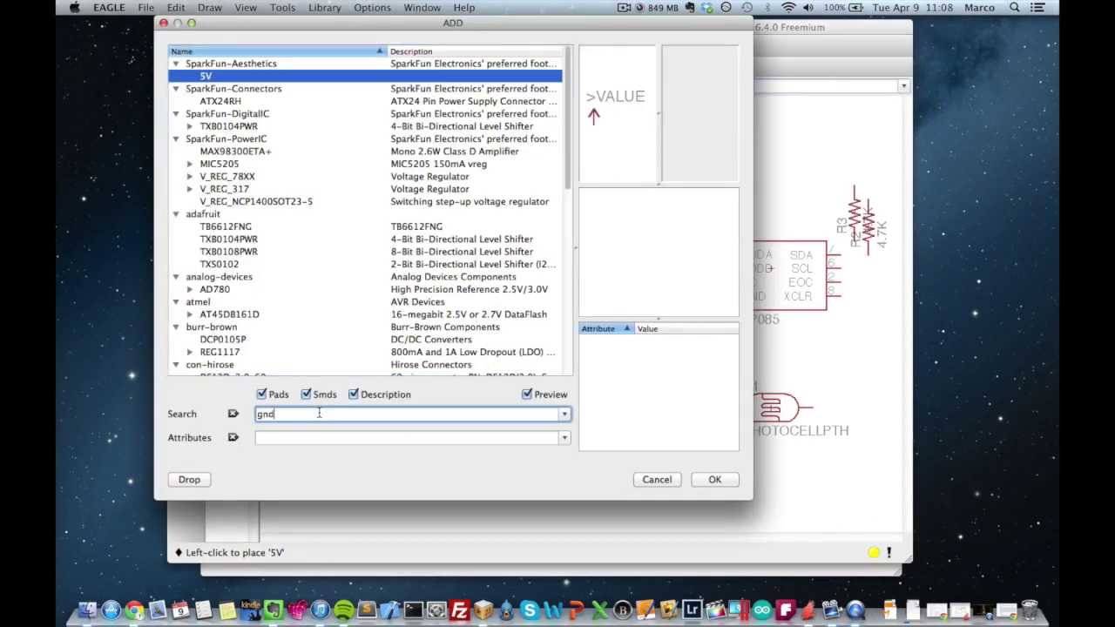
{"action": "key", "text": "Return"}
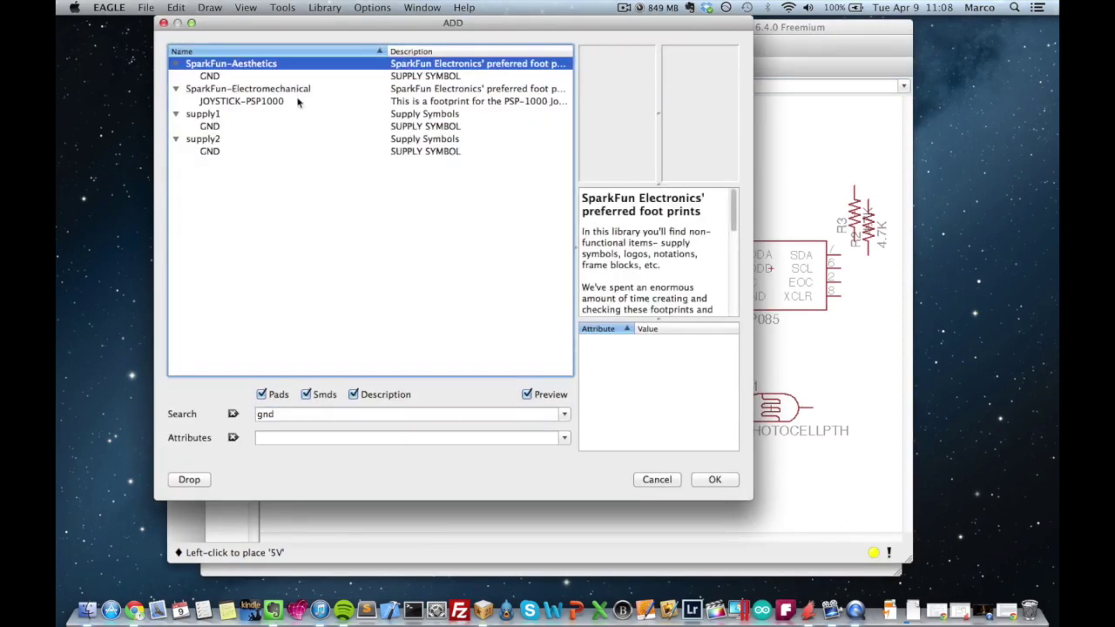
{"action": "double_click", "coordinate": [264, 77]}
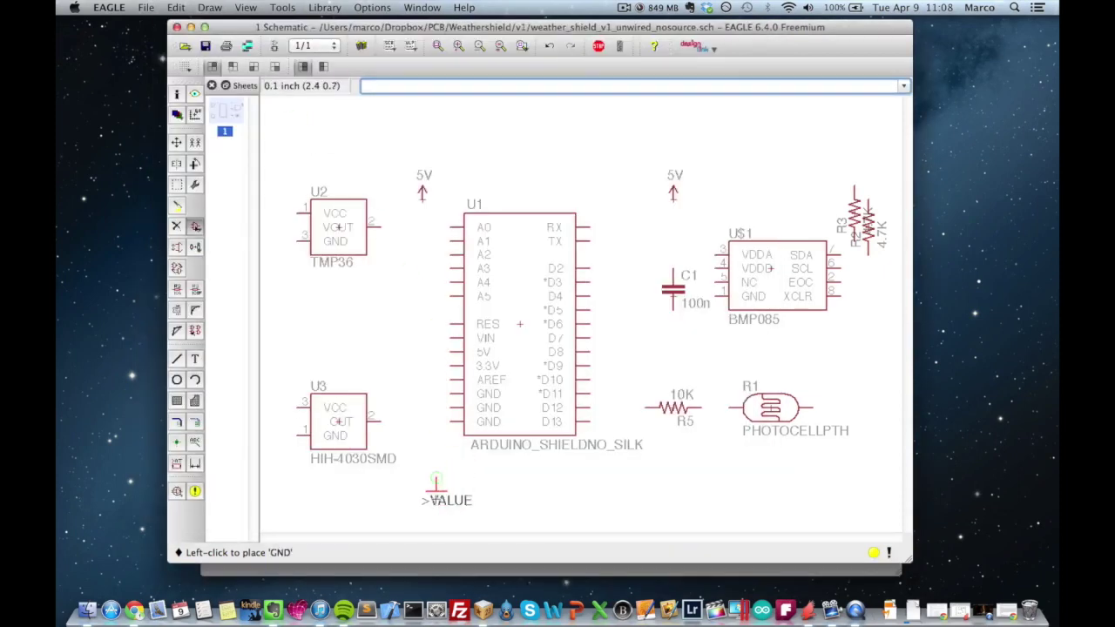
{"action": "left_click", "coordinate": [408, 494]}
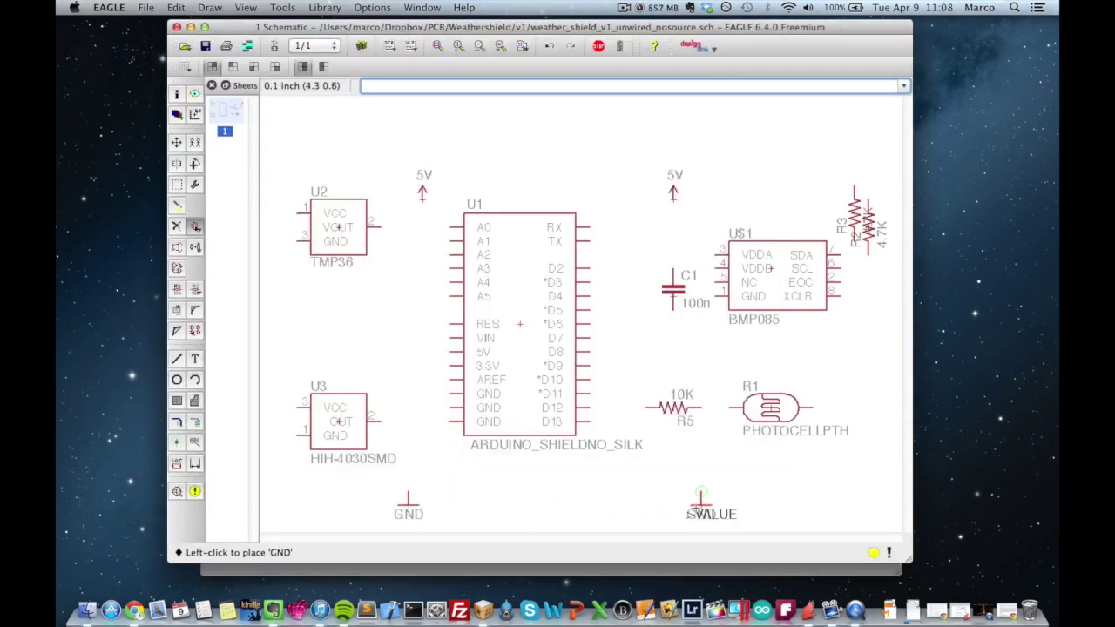
{"action": "left_click", "coordinate": [700, 494]}
{"action": "left_click", "coordinate": [840, 479]}
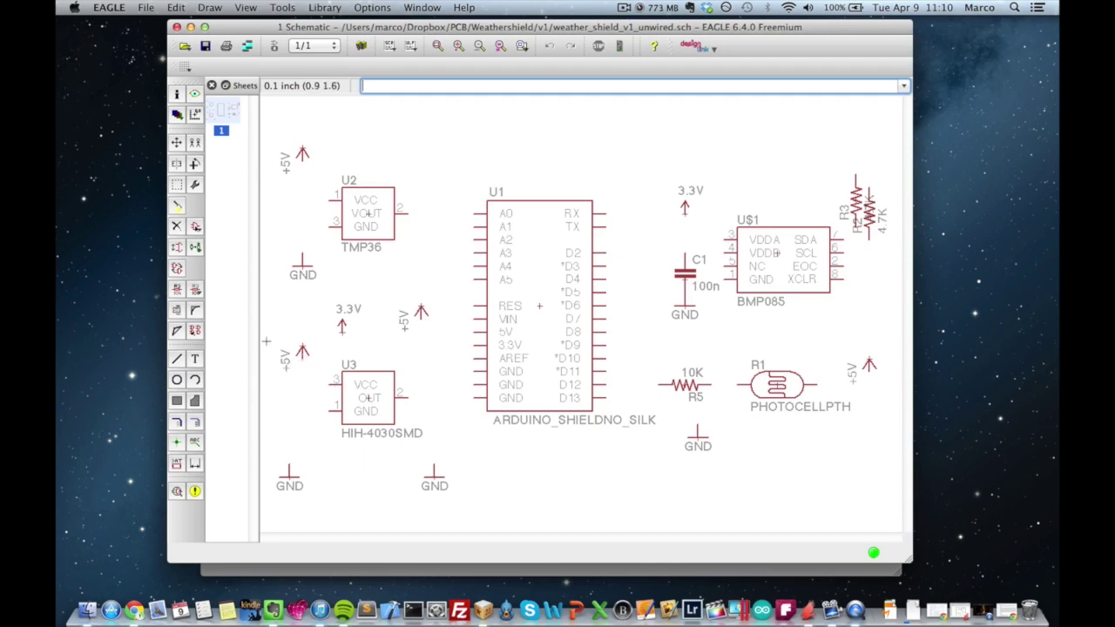
Wire U3: +5V to pin 3, pin 1 to GND, and pin 2 output to Arduino A2
{"action": "left_click", "coordinate": [177, 359]}
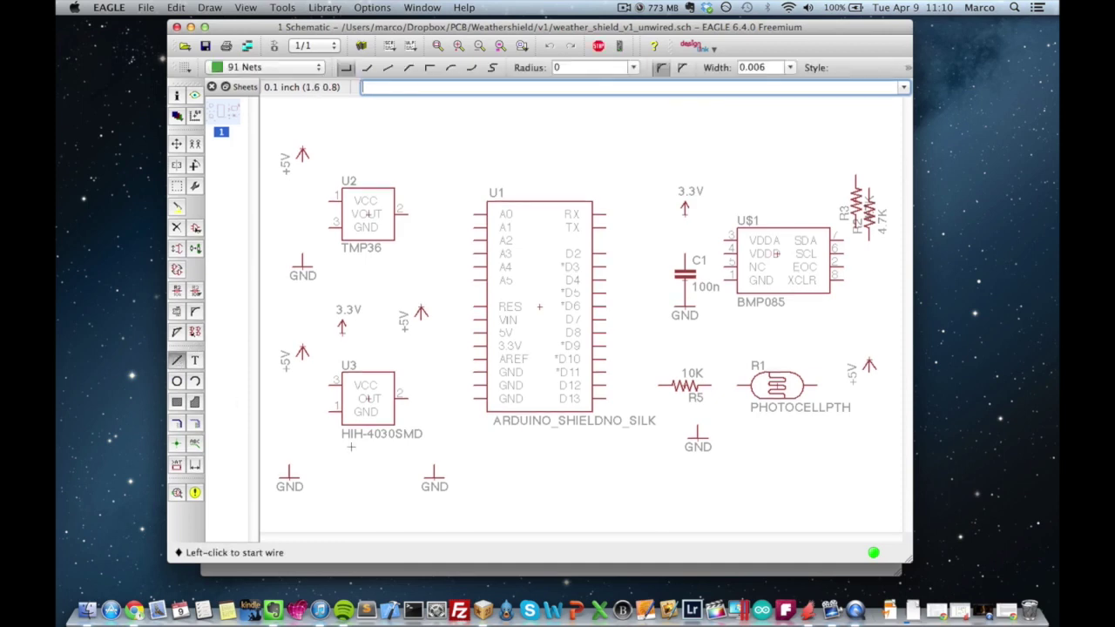
{"action": "left_click", "coordinate": [302, 359]}
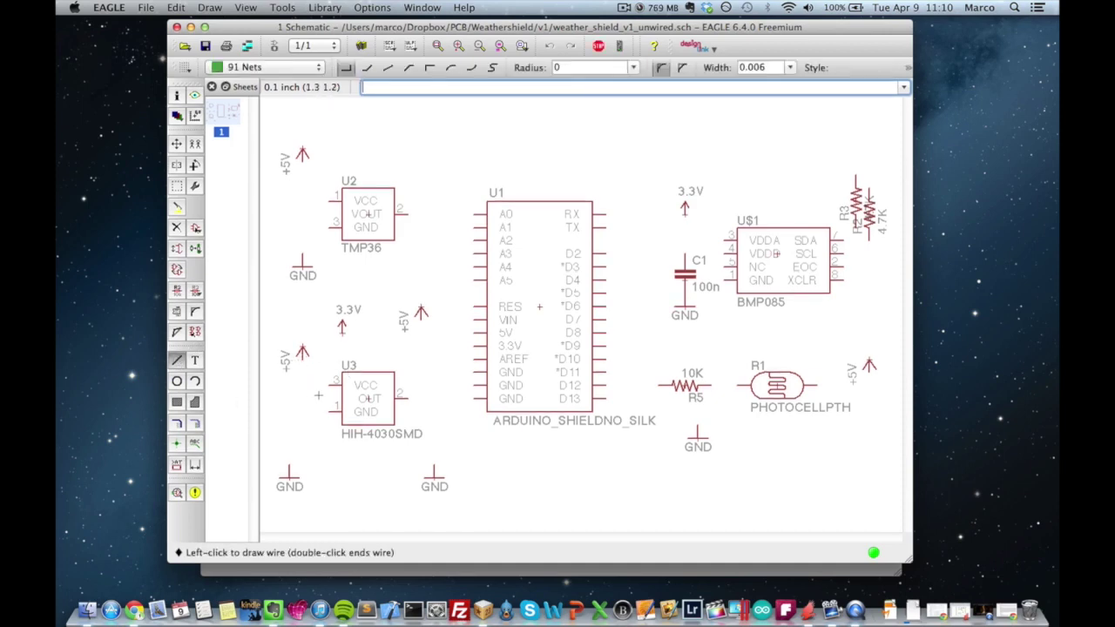
{"action": "left_click", "coordinate": [330, 383]}
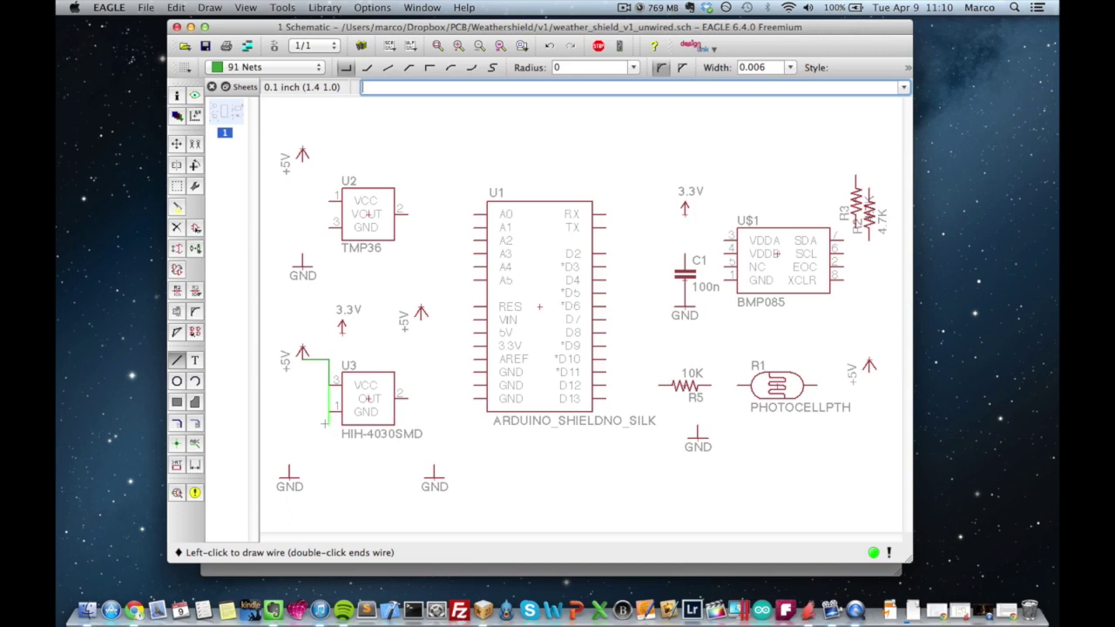
{"action": "left_click", "coordinate": [336, 411]}
{"action": "left_click", "coordinate": [289, 467]}
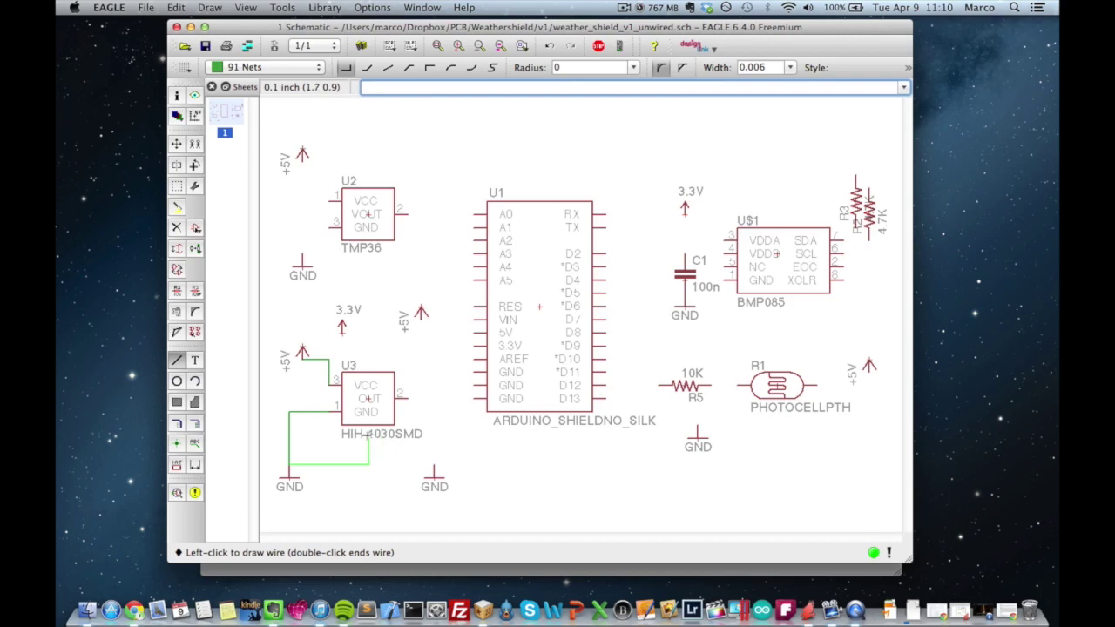
{"action": "key", "text": "Escape"}
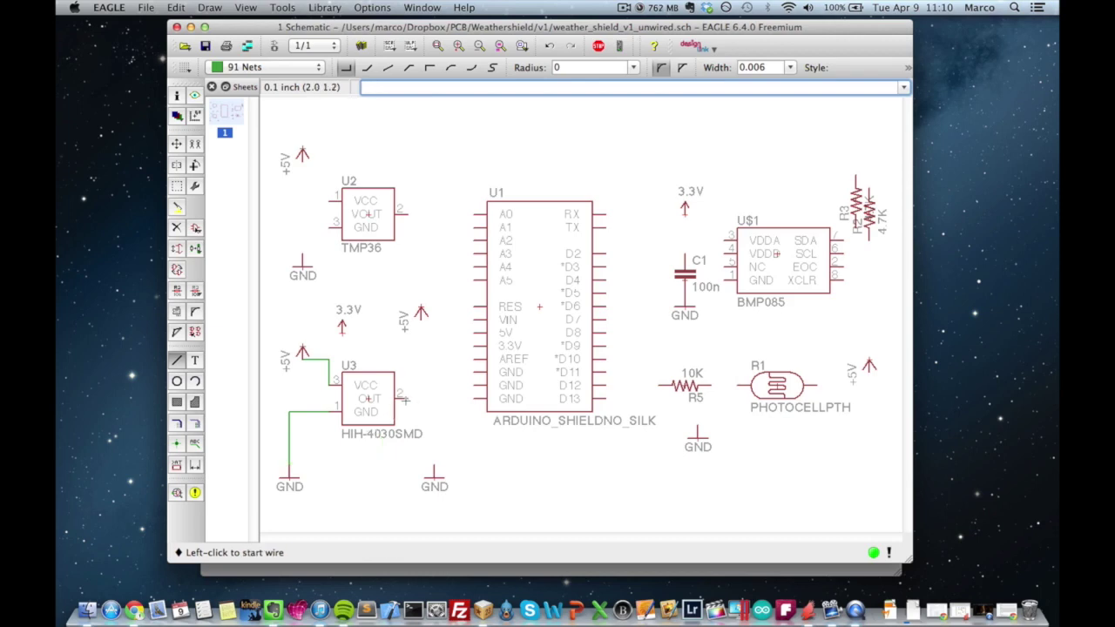
{"action": "left_click", "coordinate": [406, 398]}
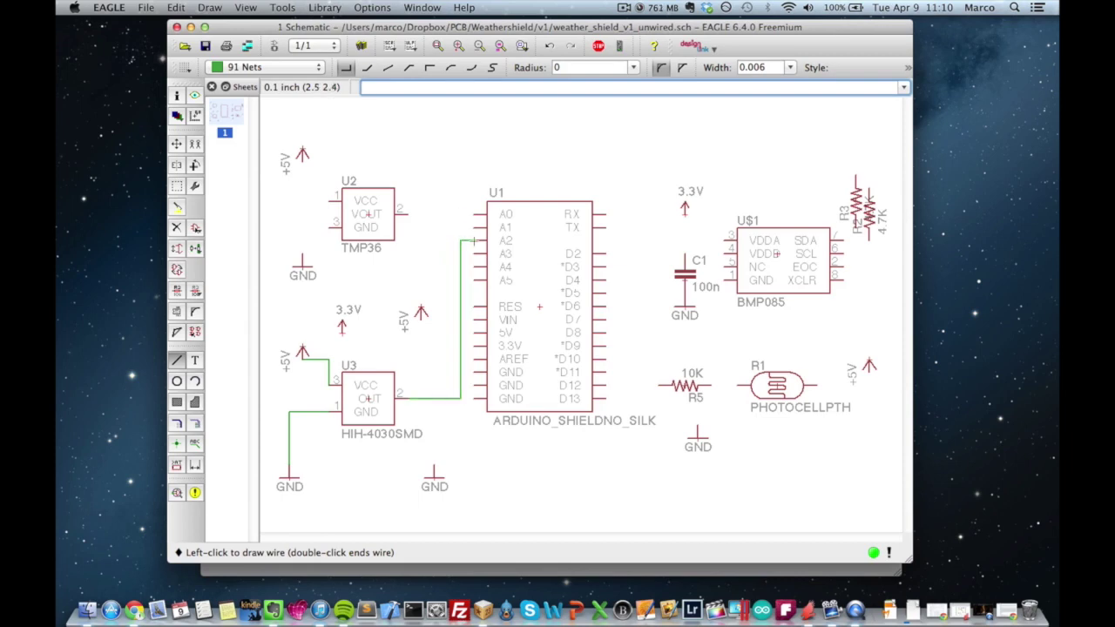
{"action": "left_click", "coordinate": [474, 240]}
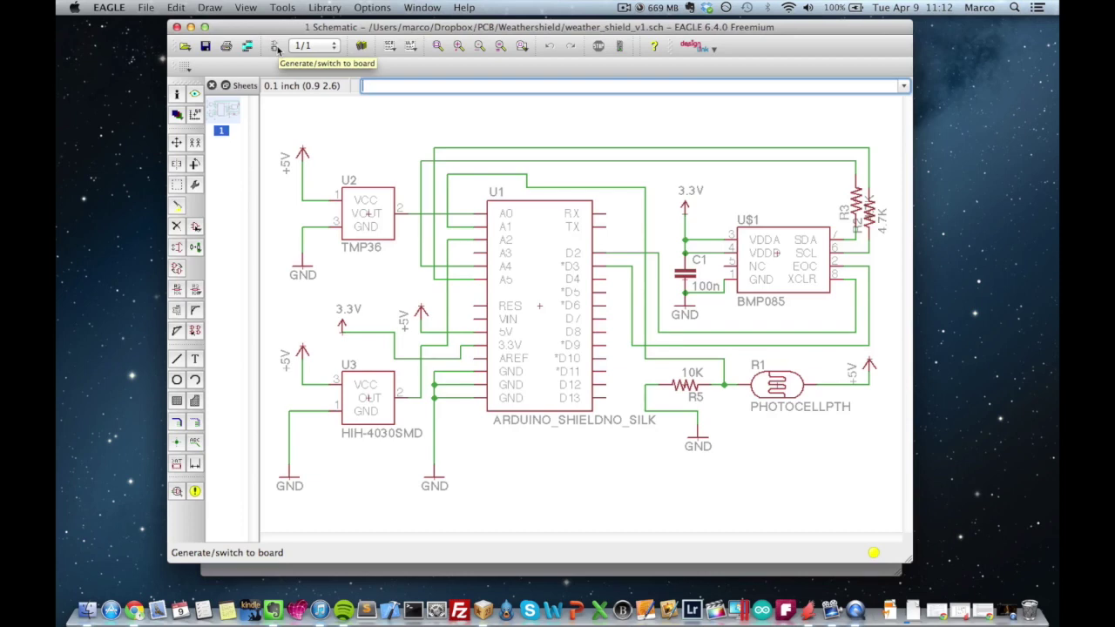
Generate weather_shield_v1.brd from the schematic without saving the old unwired board
{"action": "left_click", "coordinate": [277, 49]}
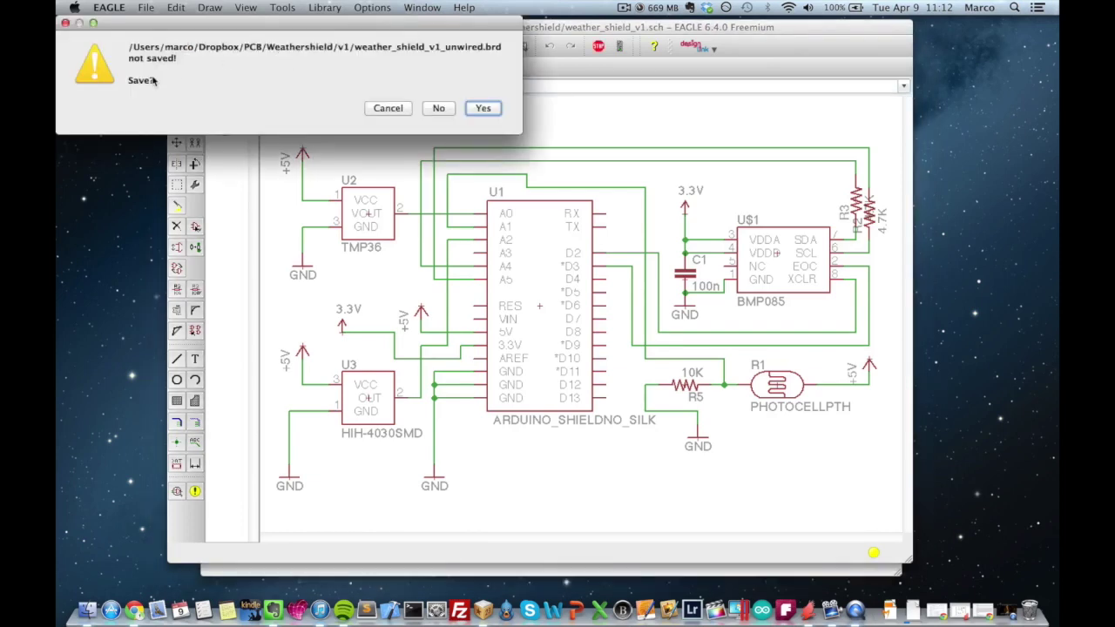
{"action": "left_click", "coordinate": [438, 109]}
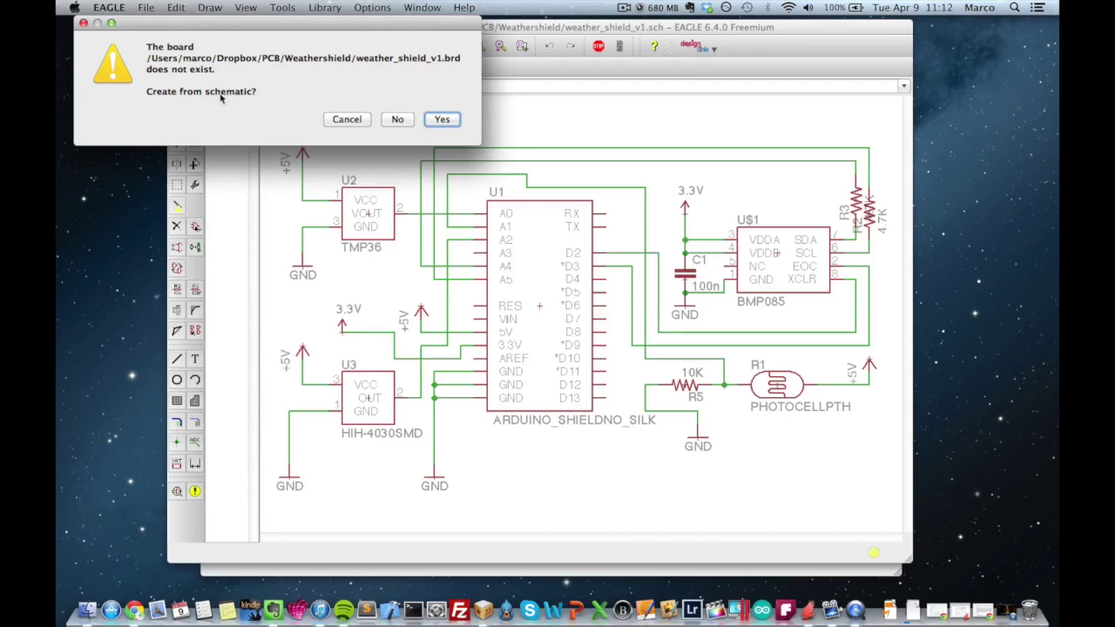
{"action": "left_click", "coordinate": [448, 122]}
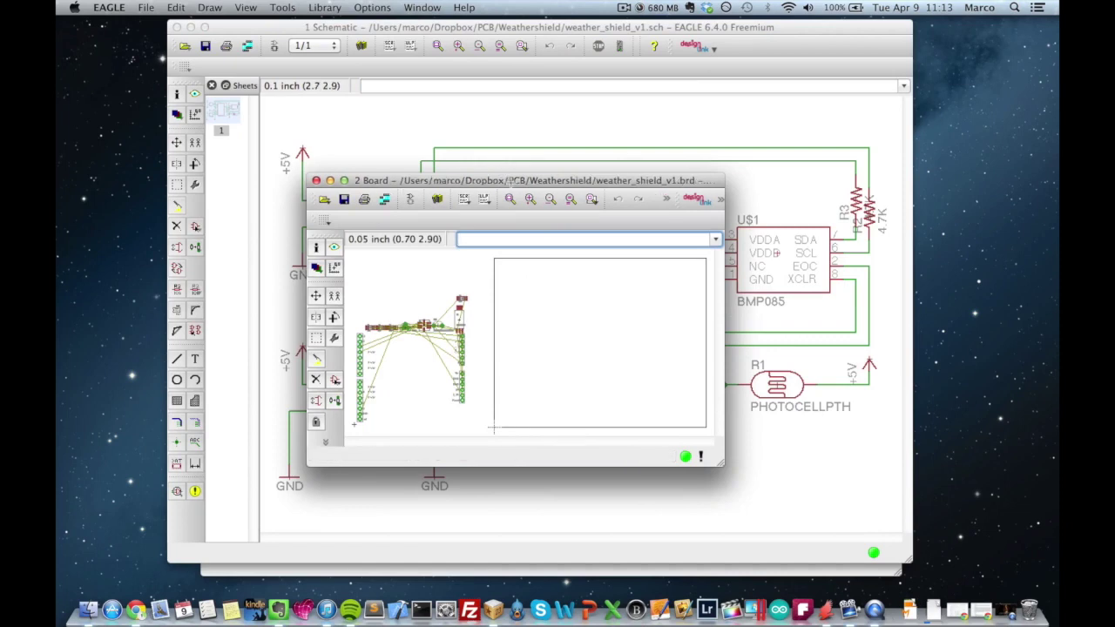
Enlarge the board window and move U3, R5, the BMP085 and photocell R1 onto the board
{"action": "left_click_drag", "start_coordinate": [512, 180], "coordinate": [359, 23]}
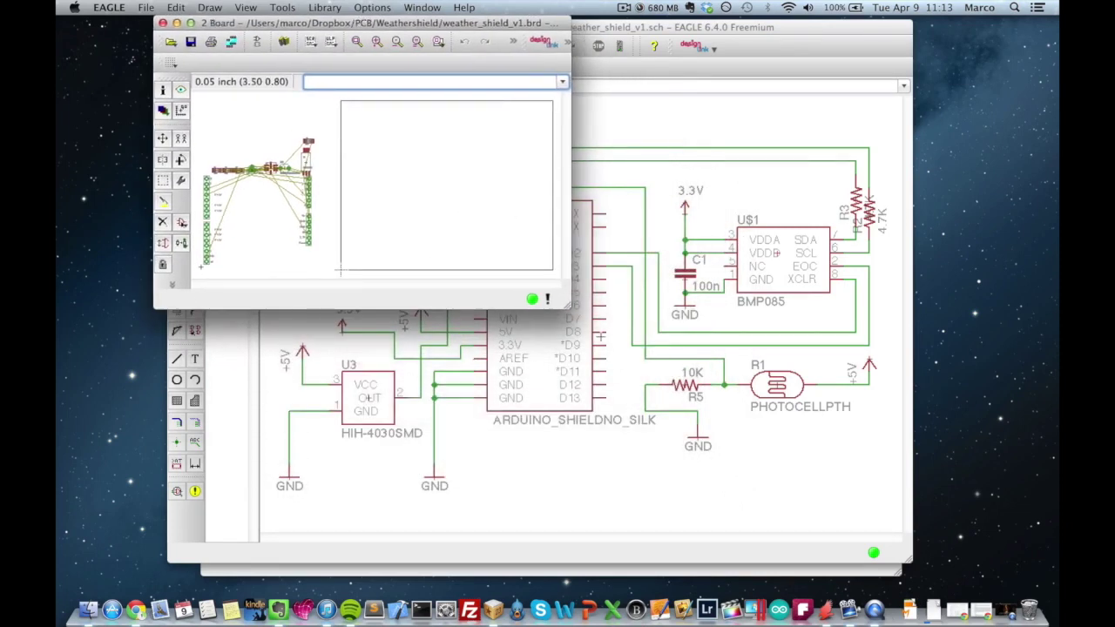
{"action": "left_click_drag", "start_coordinate": [564, 302], "coordinate": [951, 571]}
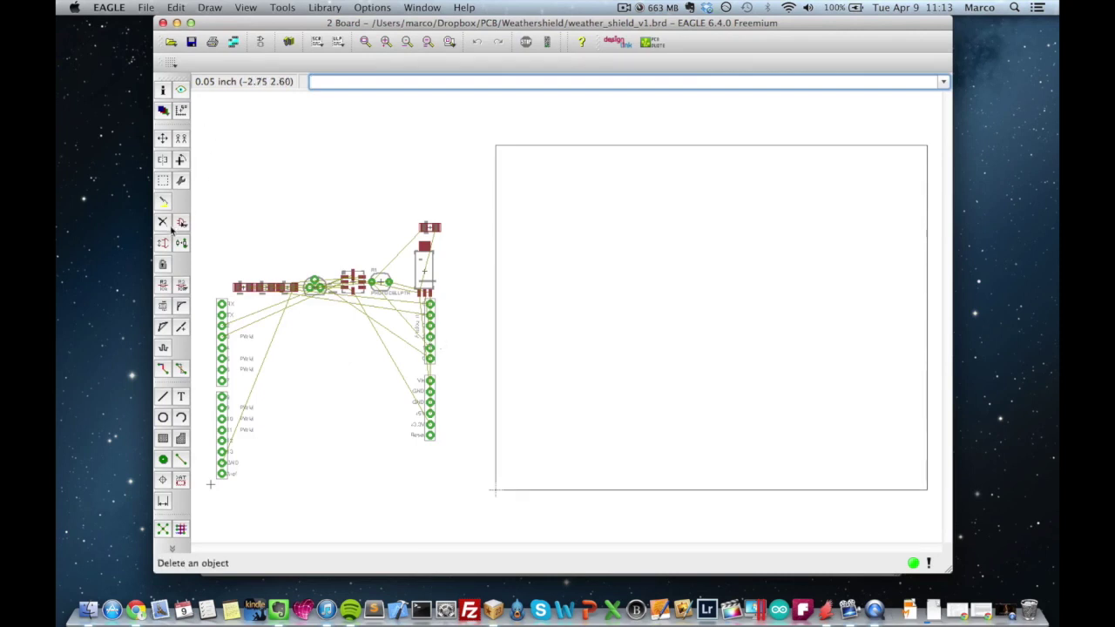
{"action": "left_click", "coordinate": [164, 140]}
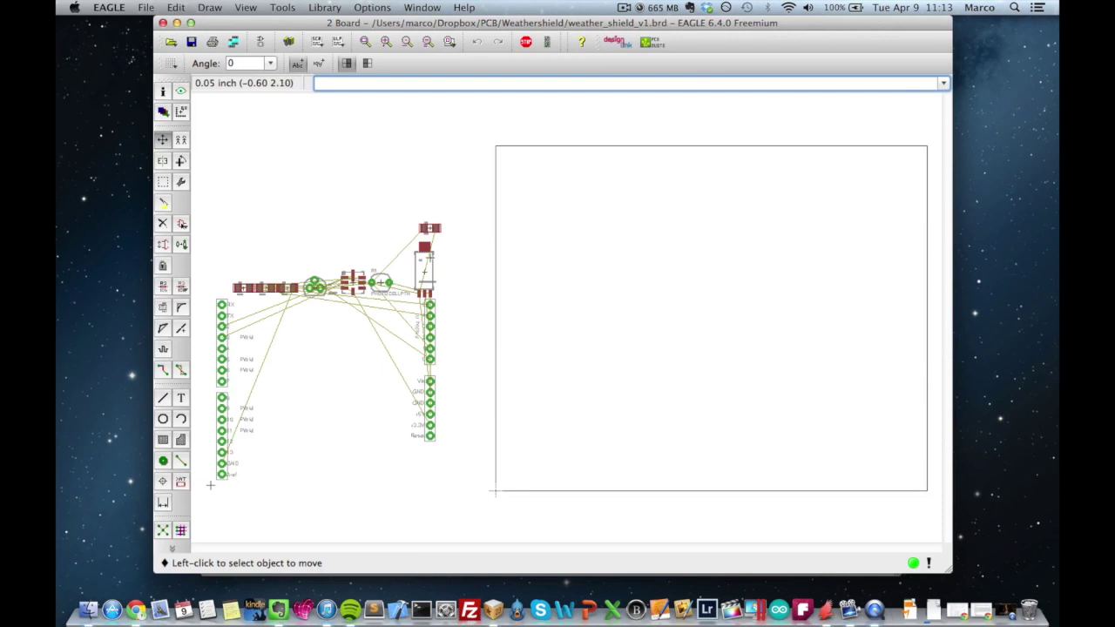
{"action": "left_click", "coordinate": [426, 262]}
{"action": "left_click", "coordinate": [840, 212]}
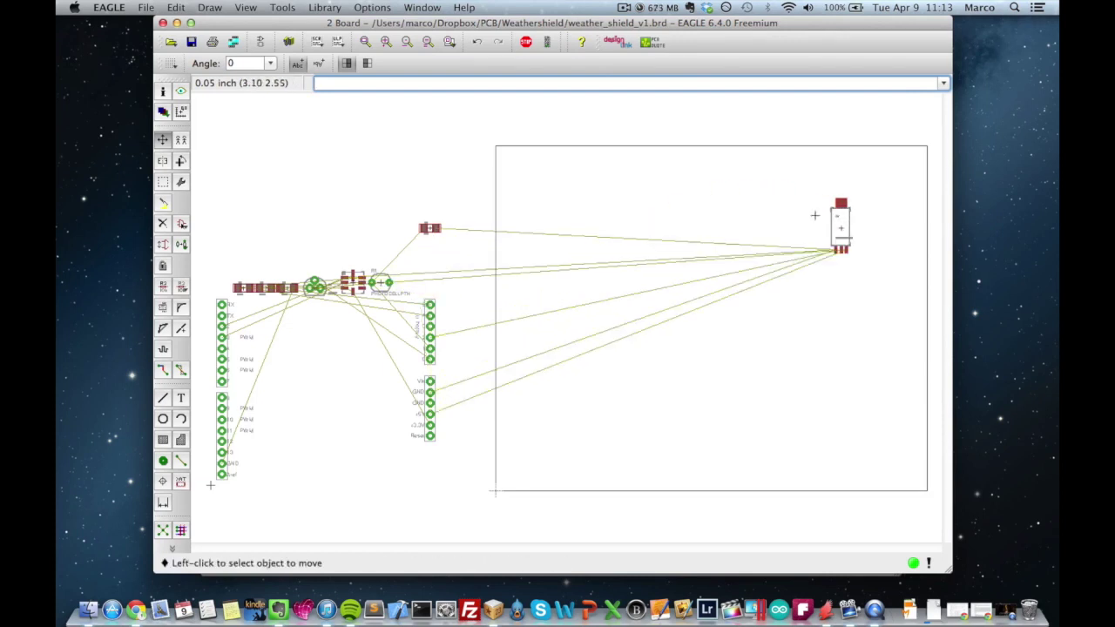
{"action": "left_click", "coordinate": [429, 229]}
{"action": "left_click", "coordinate": [704, 216]}
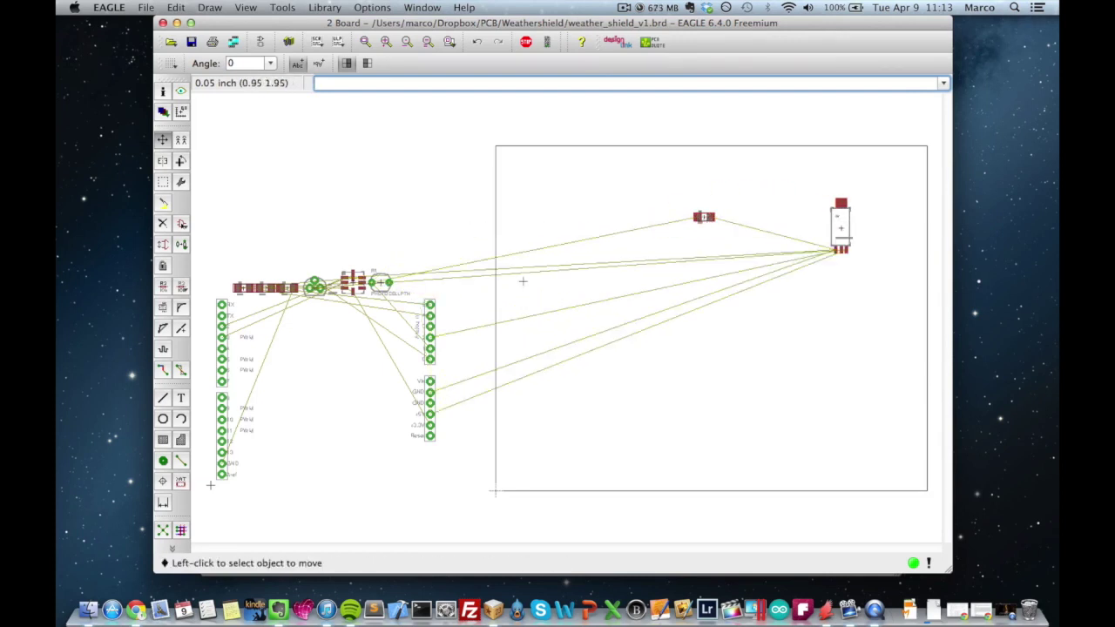
{"action": "left_click", "coordinate": [361, 283]}
{"action": "left_click", "coordinate": [742, 310]}
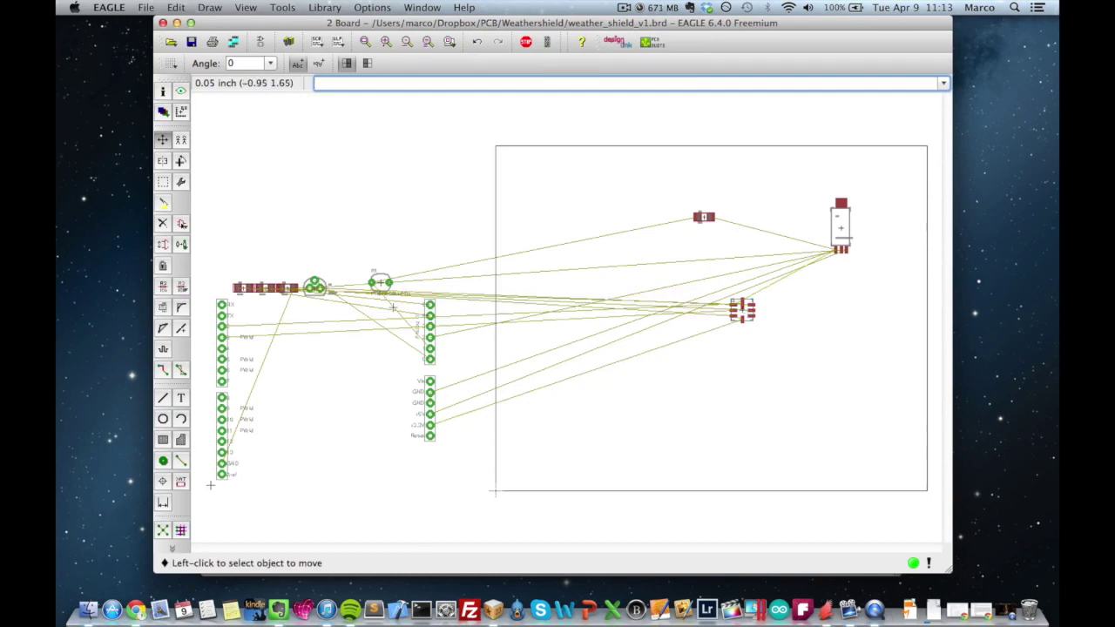
{"action": "left_click", "coordinate": [380, 282]}
{"action": "left_click", "coordinate": [720, 266]}
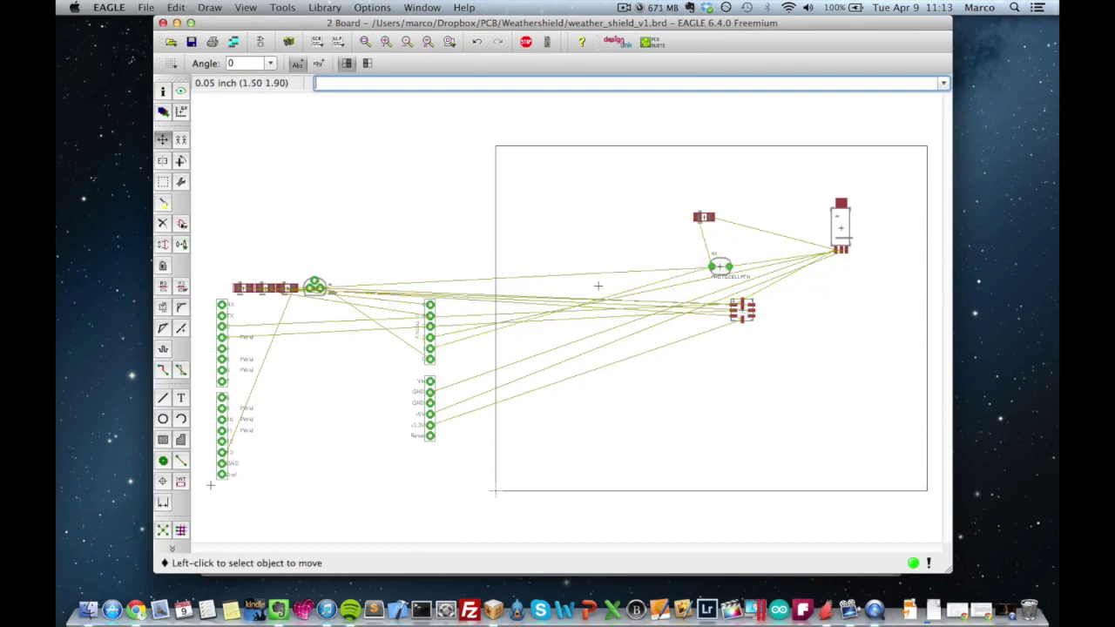
Move the TMP36 sensor, capacitor C1 and resistors R2 and R3 onto the board
{"action": "left_click", "coordinate": [317, 286]}
{"action": "left_click", "coordinate": [616, 252]}
{"action": "left_click", "coordinate": [295, 286]}
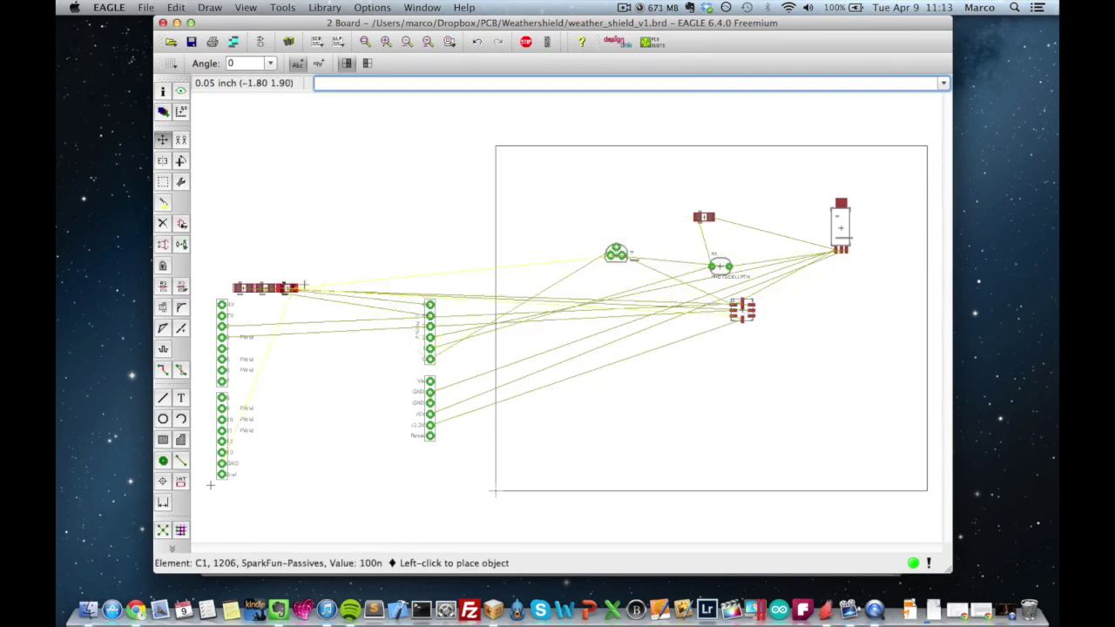
{"action": "left_click", "coordinate": [588, 299]}
{"action": "left_click", "coordinate": [265, 288]}
{"action": "left_click", "coordinate": [637, 337]}
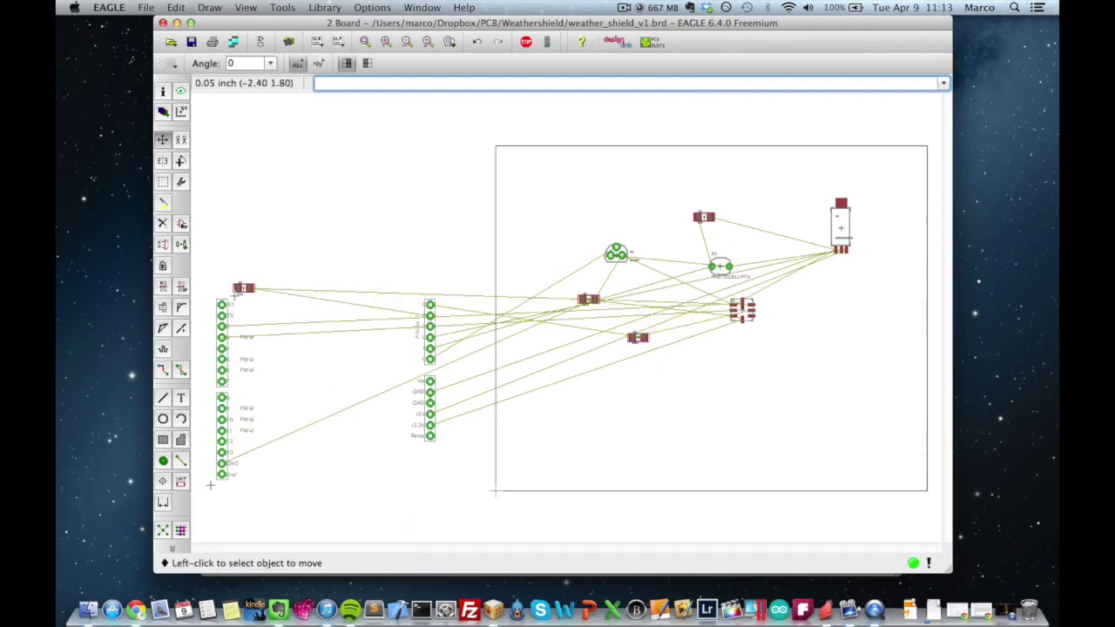
{"action": "left_click", "coordinate": [244, 288]}
{"action": "left_click", "coordinate": [604, 337]}
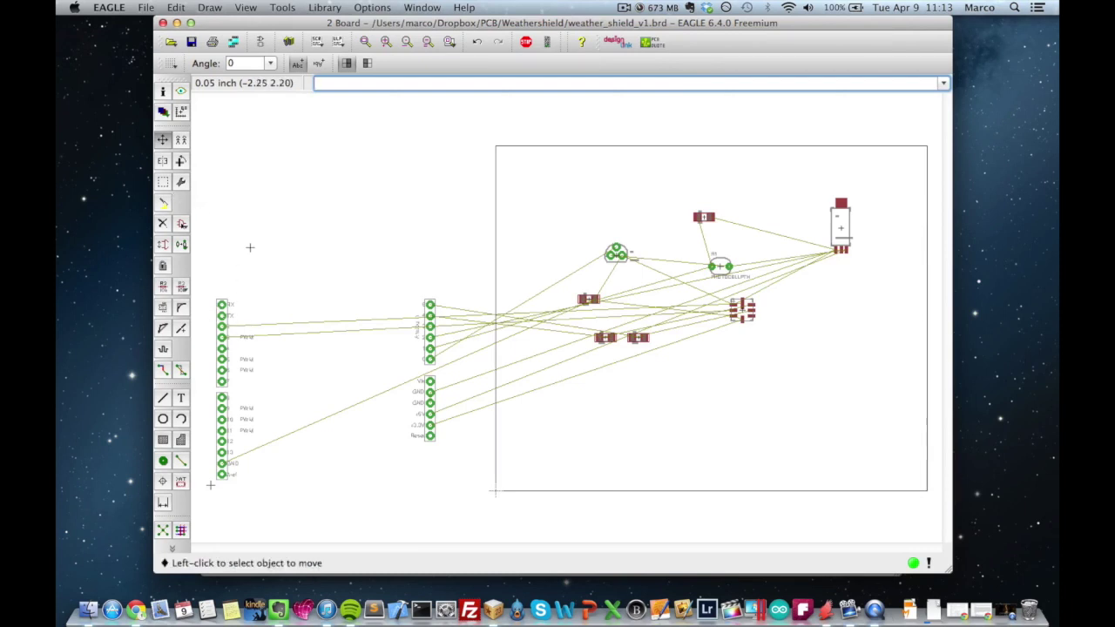
Group the Arduino headers, move them onto the board, and shift the outline's left edge
{"action": "left_click", "coordinate": [164, 181]}
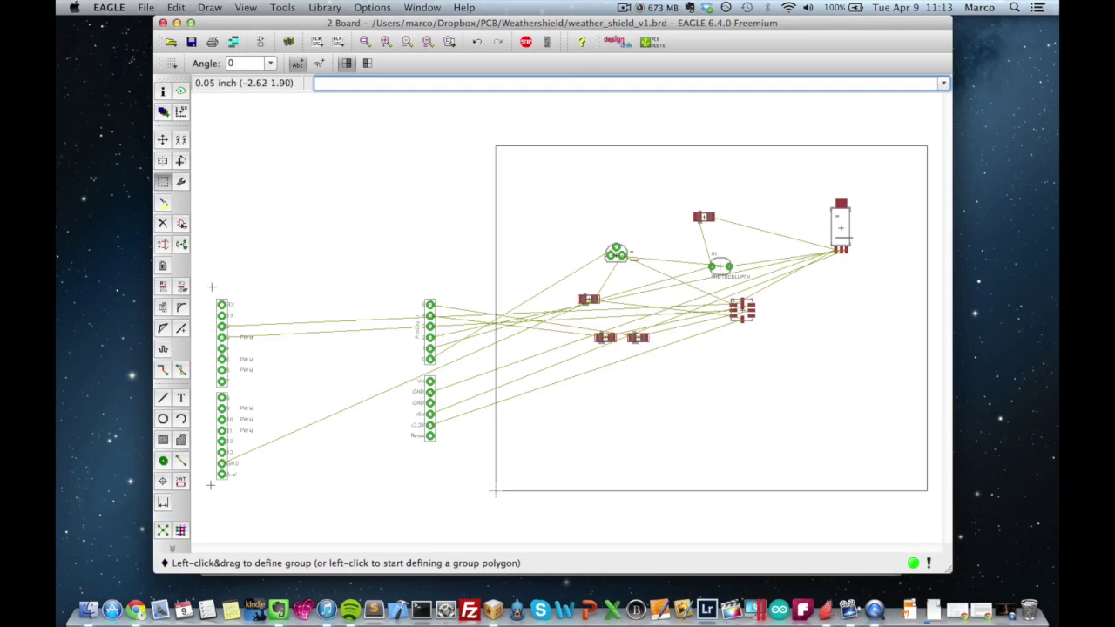
{"action": "left_click_drag", "start_coordinate": [206, 280], "coordinate": [474, 514]}
{"action": "key", "text": "F7"}
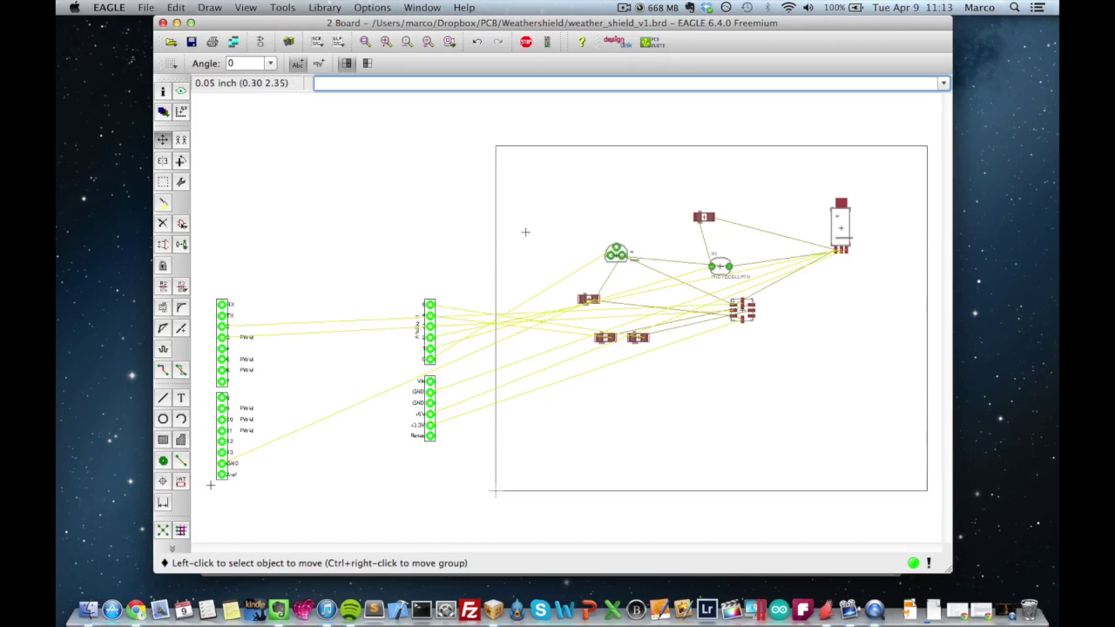
{"action": "left_click", "coordinate": [211, 484]}
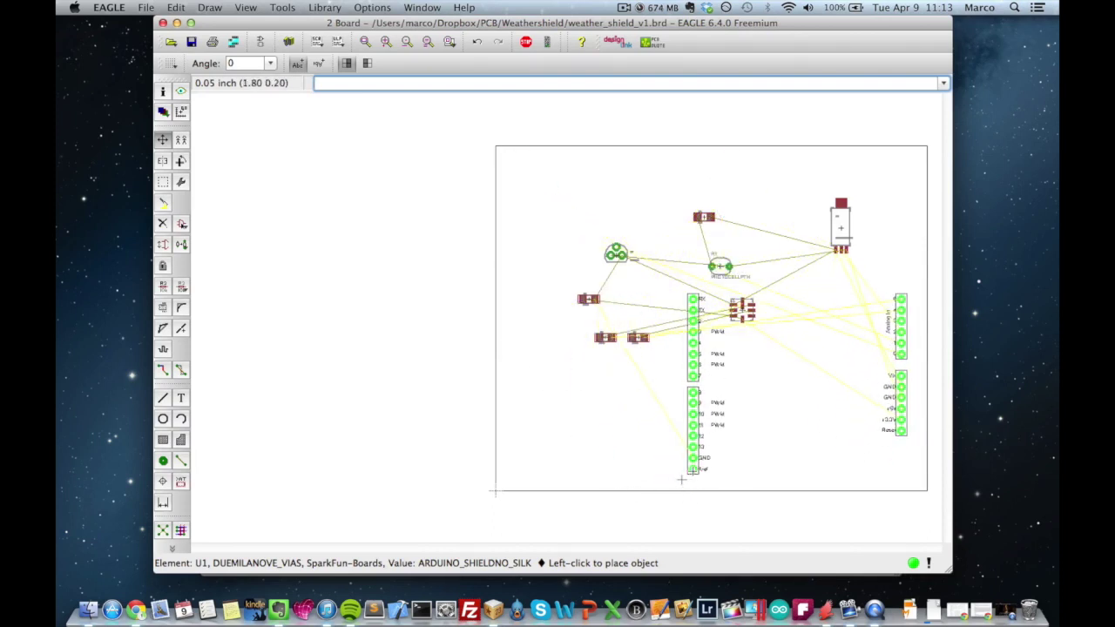
{"action": "left_click", "coordinate": [681, 479]}
{"action": "left_click", "coordinate": [498, 235]}
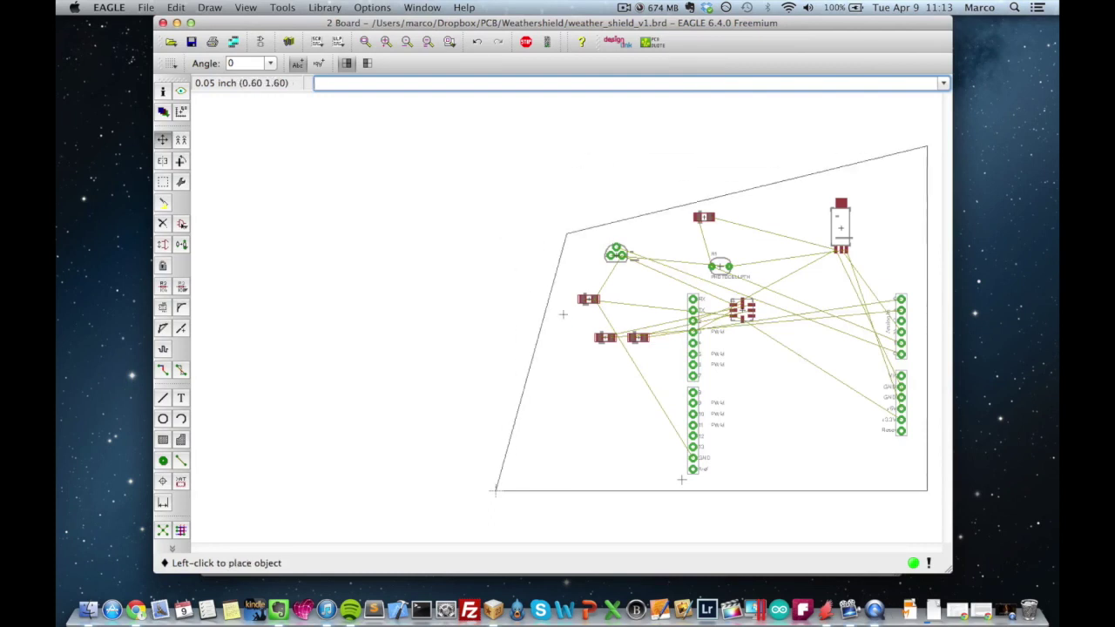
{"action": "left_click", "coordinate": [489, 226]}
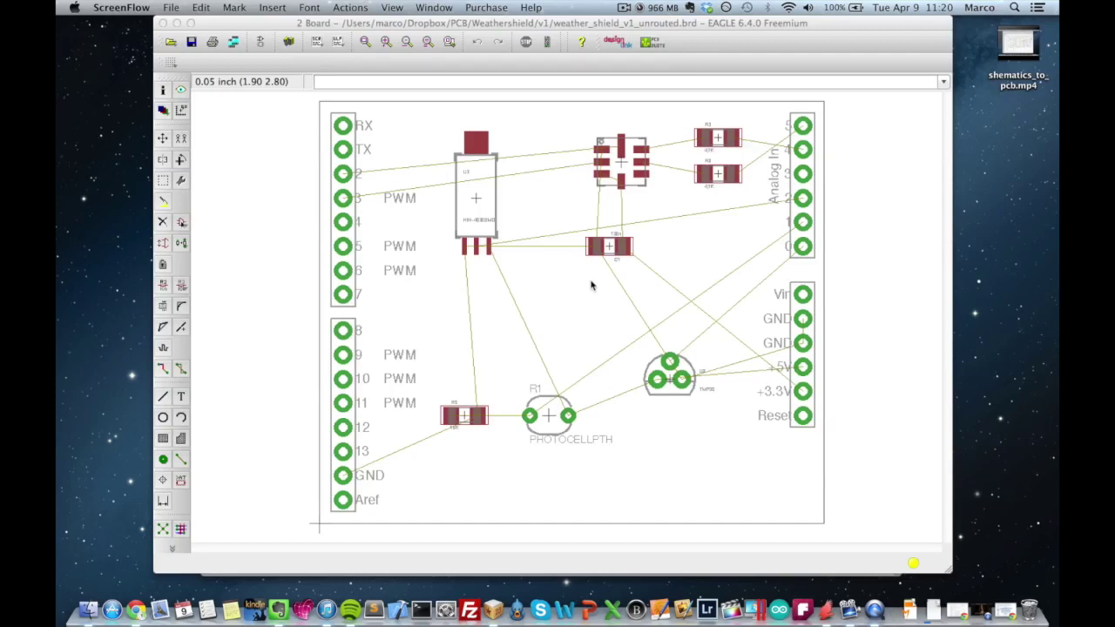
Bring EAGLE to the front and browse the menus for the routing tools
{"action": "left_click", "coordinate": [419, 30]}
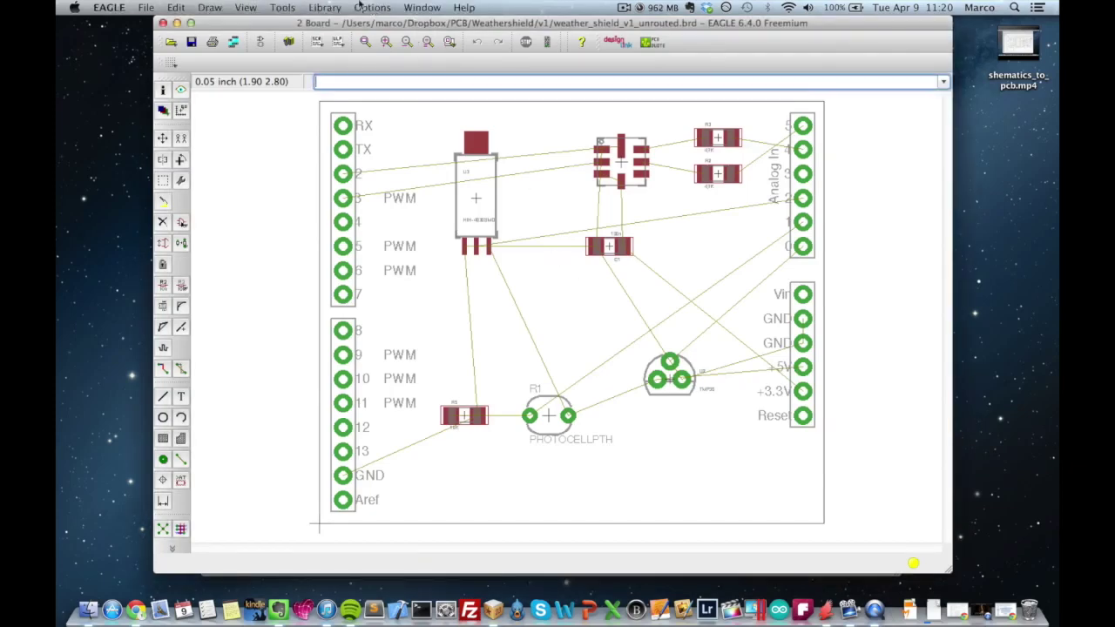
{"action": "left_click", "coordinate": [326, 7]}
{"action": "mouse_move", "coordinate": [293, 7]}
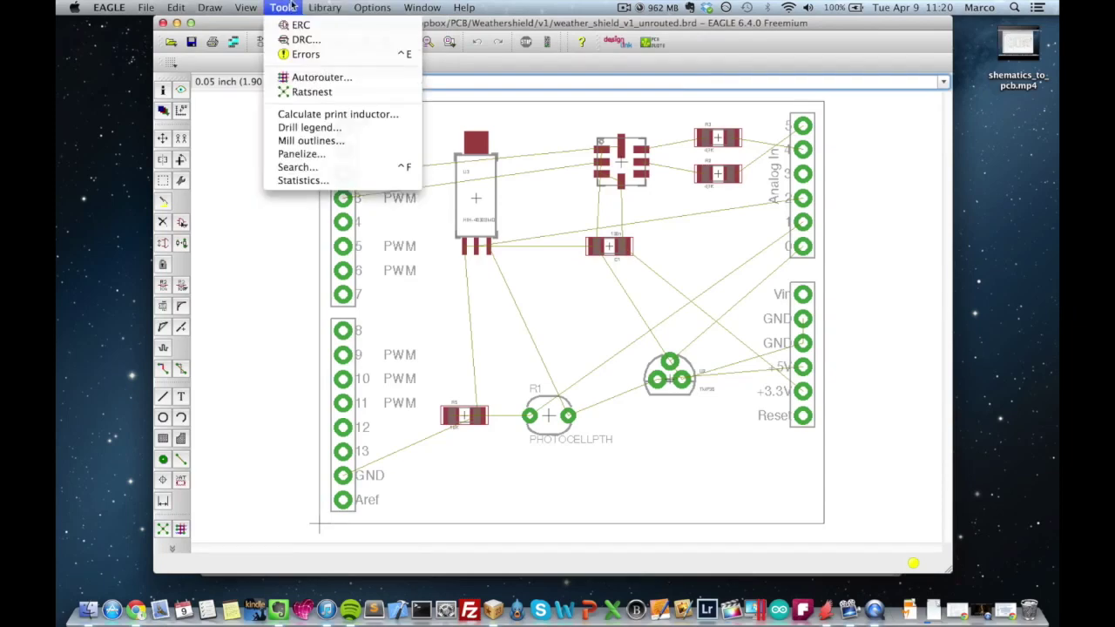
Open Autorouter Setup over the board and keep the Top layer direction vertical
{"action": "left_click", "coordinate": [315, 77]}
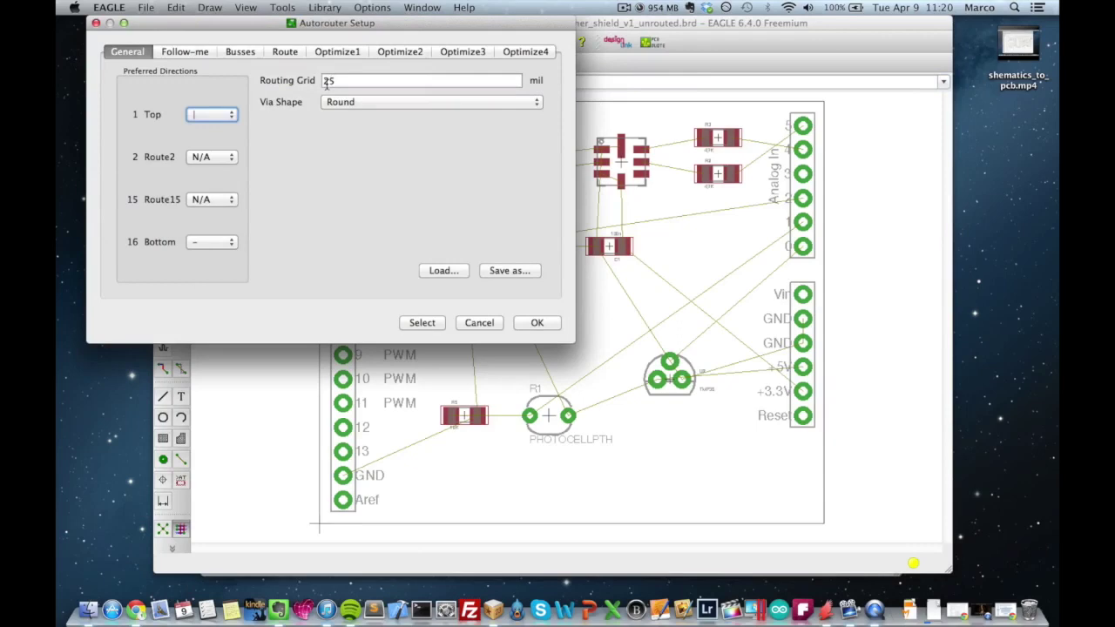
{"action": "left_click_drag", "start_coordinate": [406, 30], "coordinate": [633, 136]}
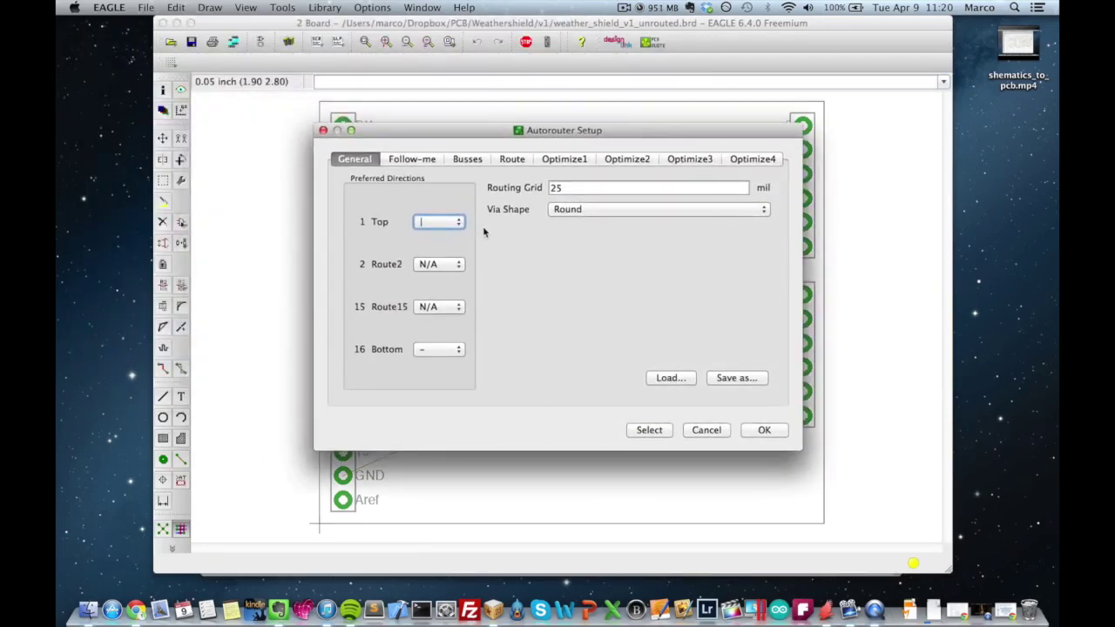
{"action": "left_click", "coordinate": [453, 223]}
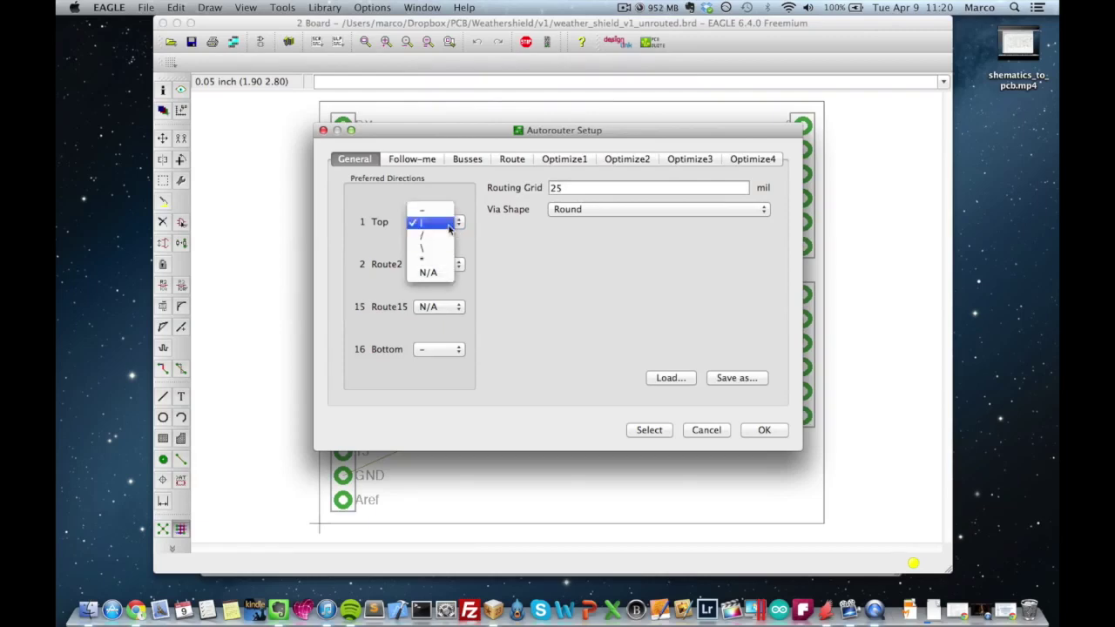
{"action": "left_click", "coordinate": [436, 221]}
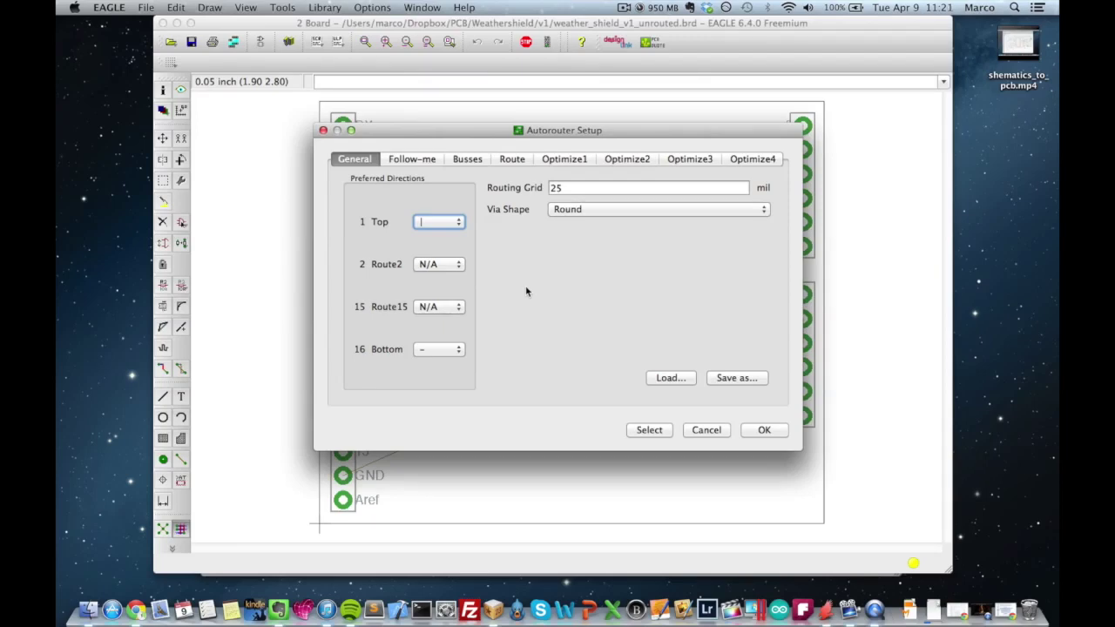
Confirm the Autorouter Setup to route all connections on top and bottom layers
{"action": "left_click", "coordinate": [762, 430]}
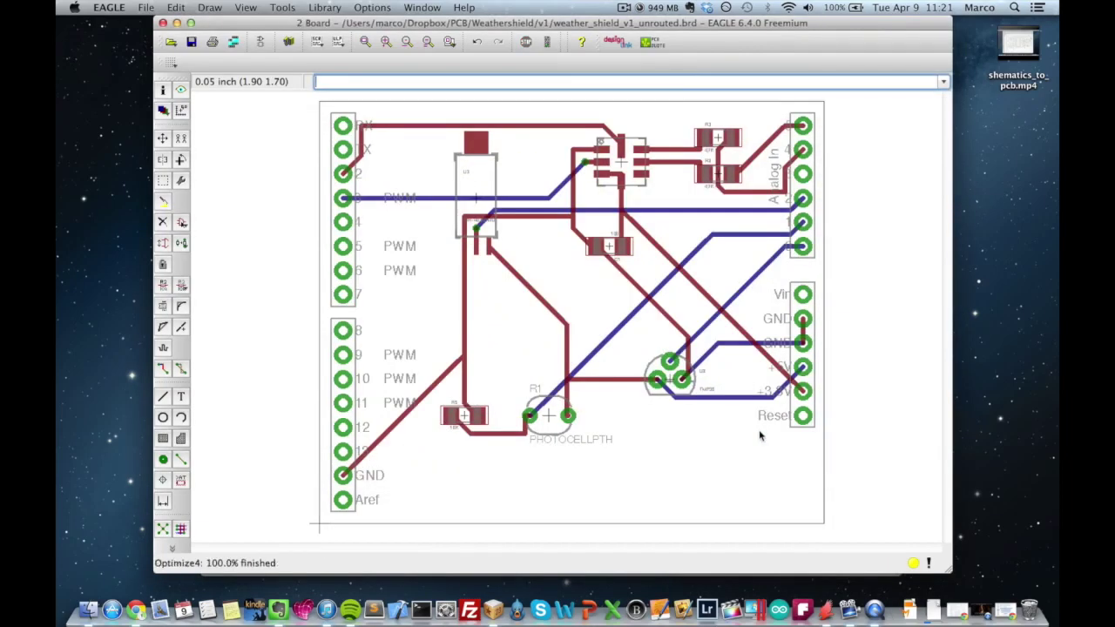